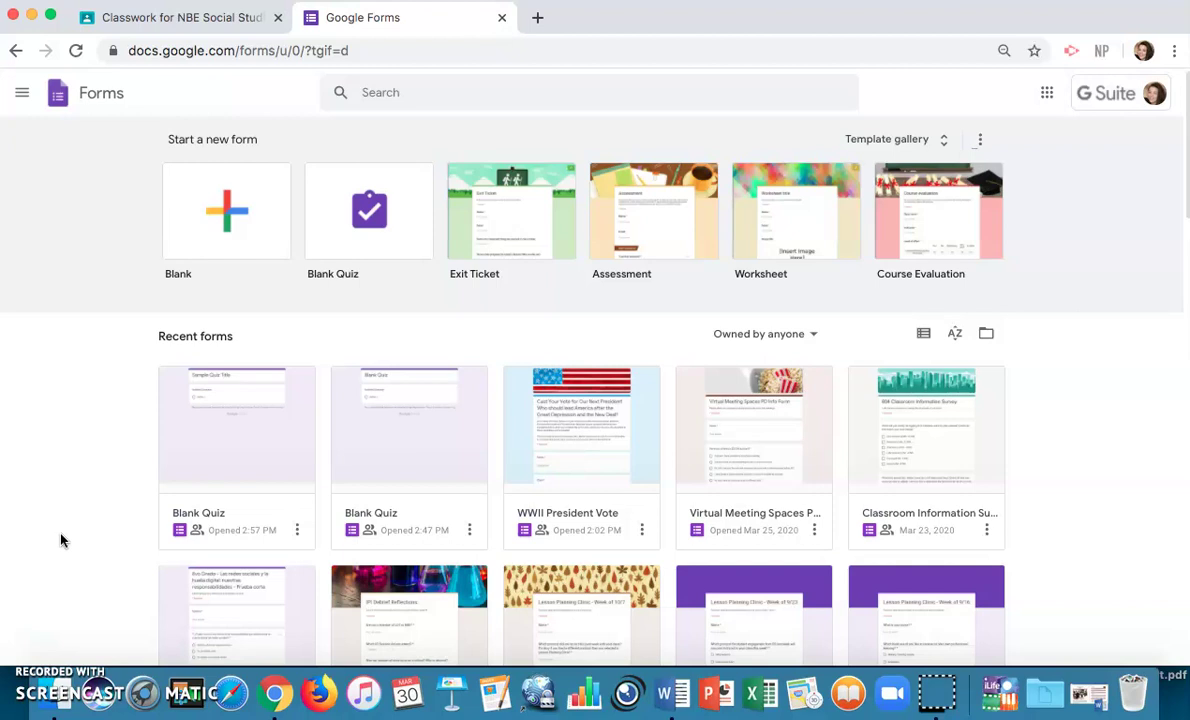
Create a quiz assignment in the Google Classroom class and title it "Sample Quiz PD".
{"action": "left_click", "coordinate": [190, 17]}
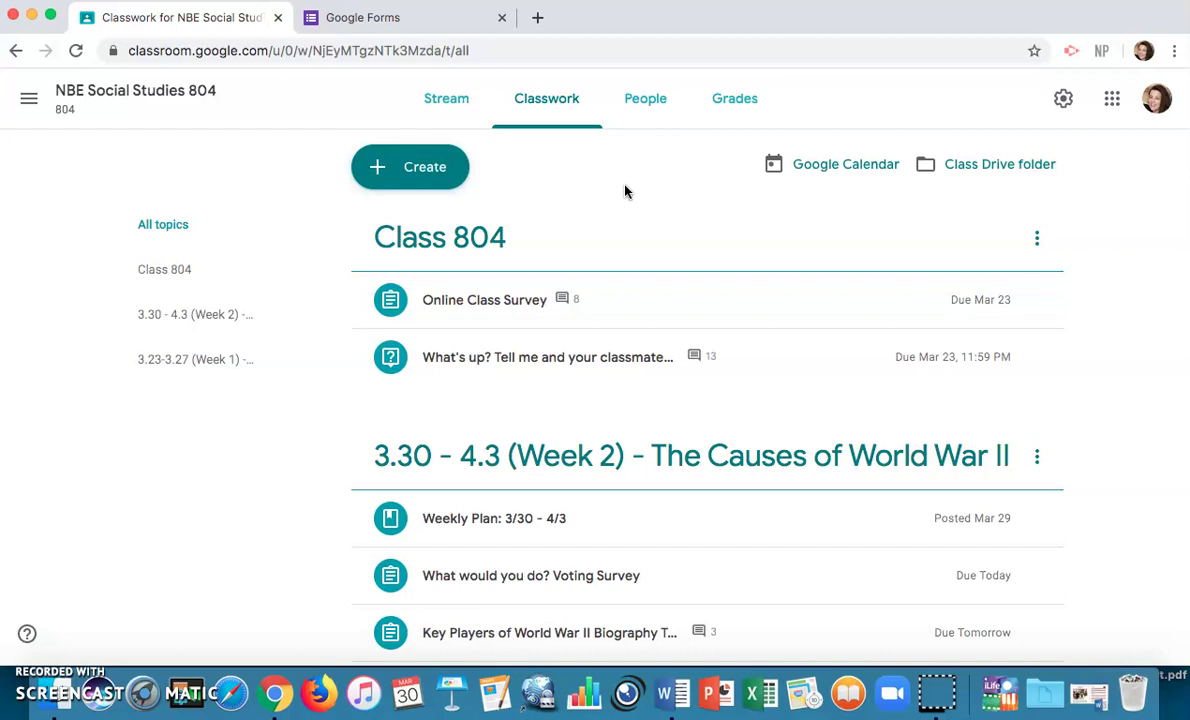
{"action": "left_click", "coordinate": [411, 178]}
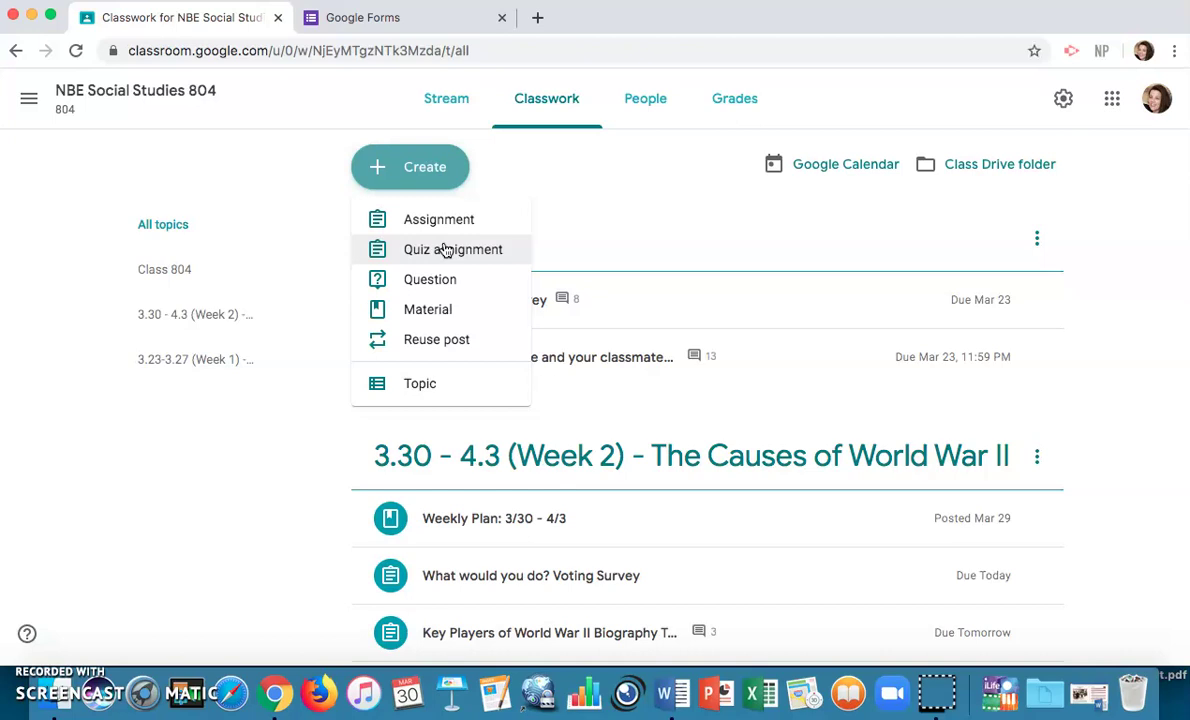
{"action": "left_click", "coordinate": [446, 250]}
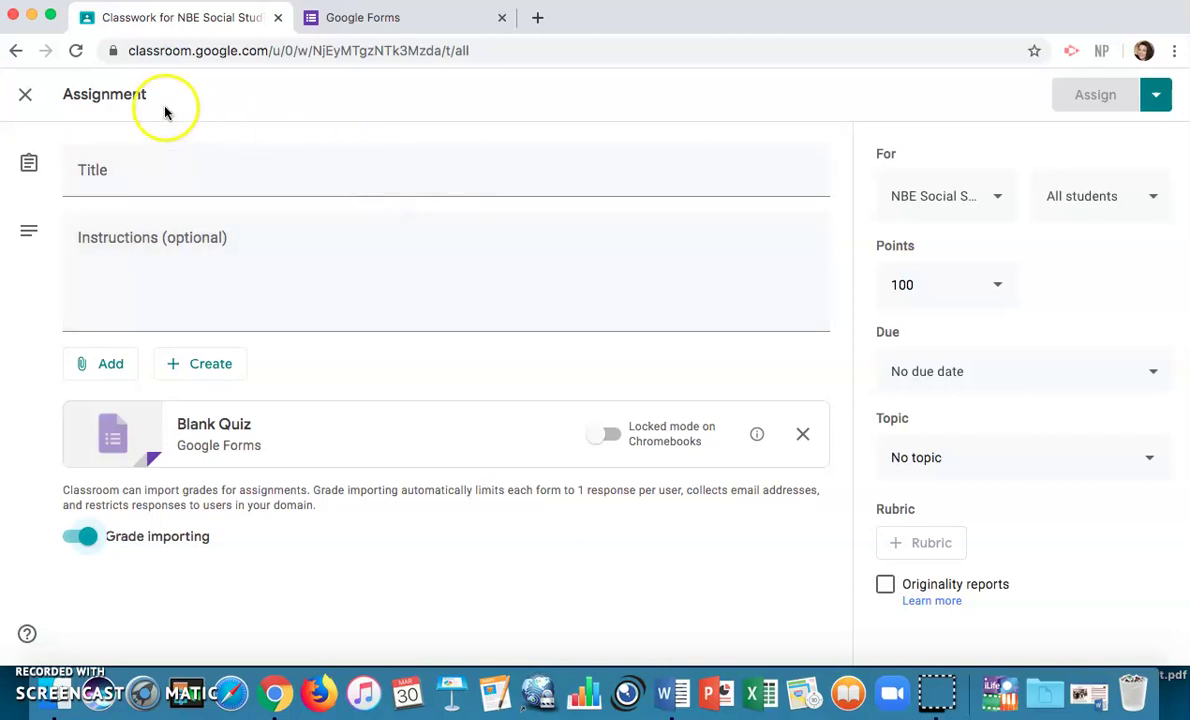
{"action": "left_click", "coordinate": [186, 172]}
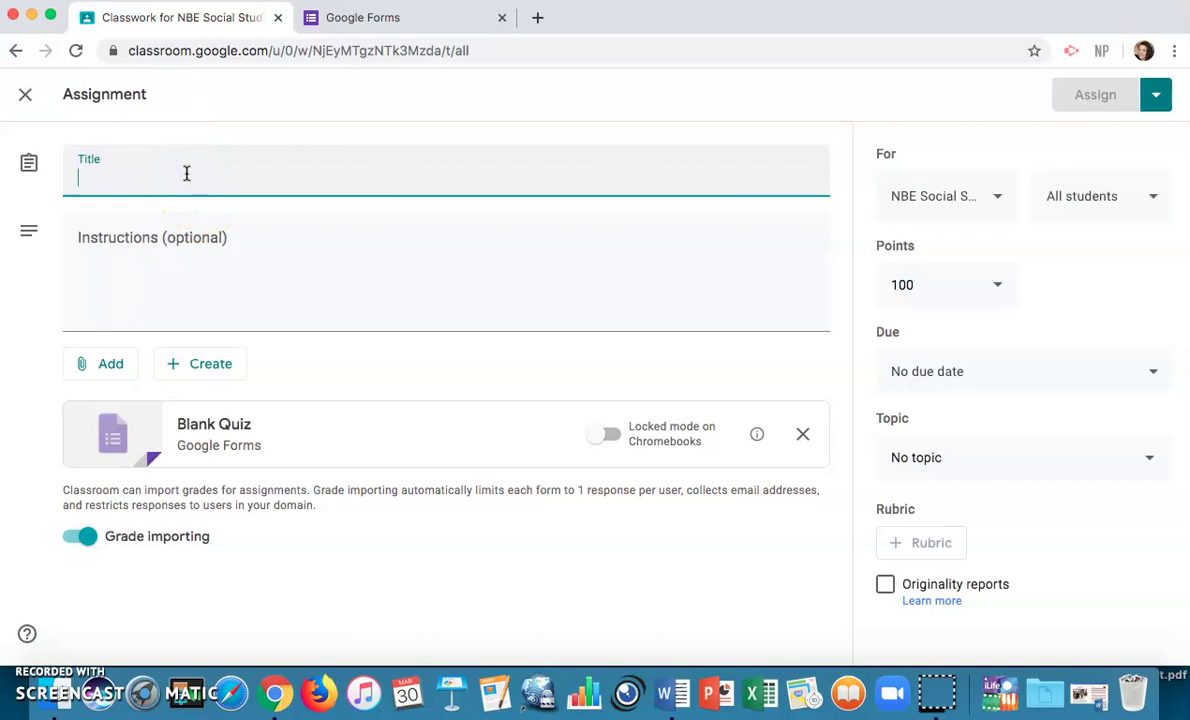
{"action": "type", "text": "Sample Qu"}
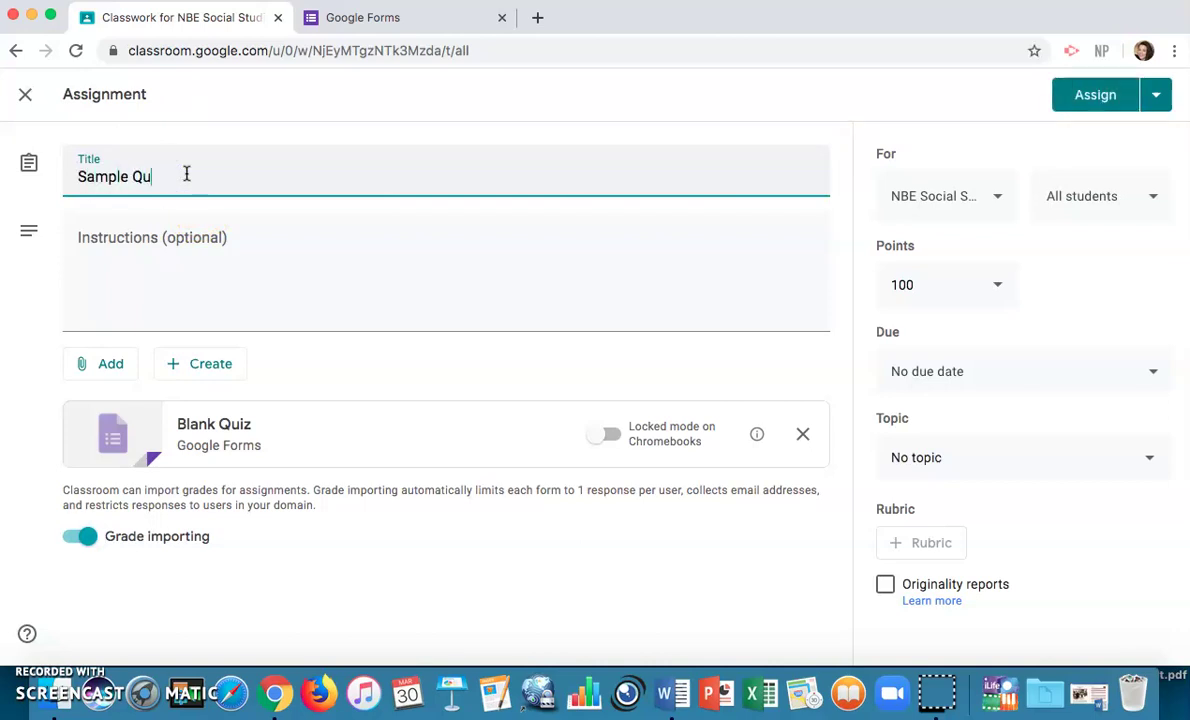
{"action": "type", "text": "iz PD"}
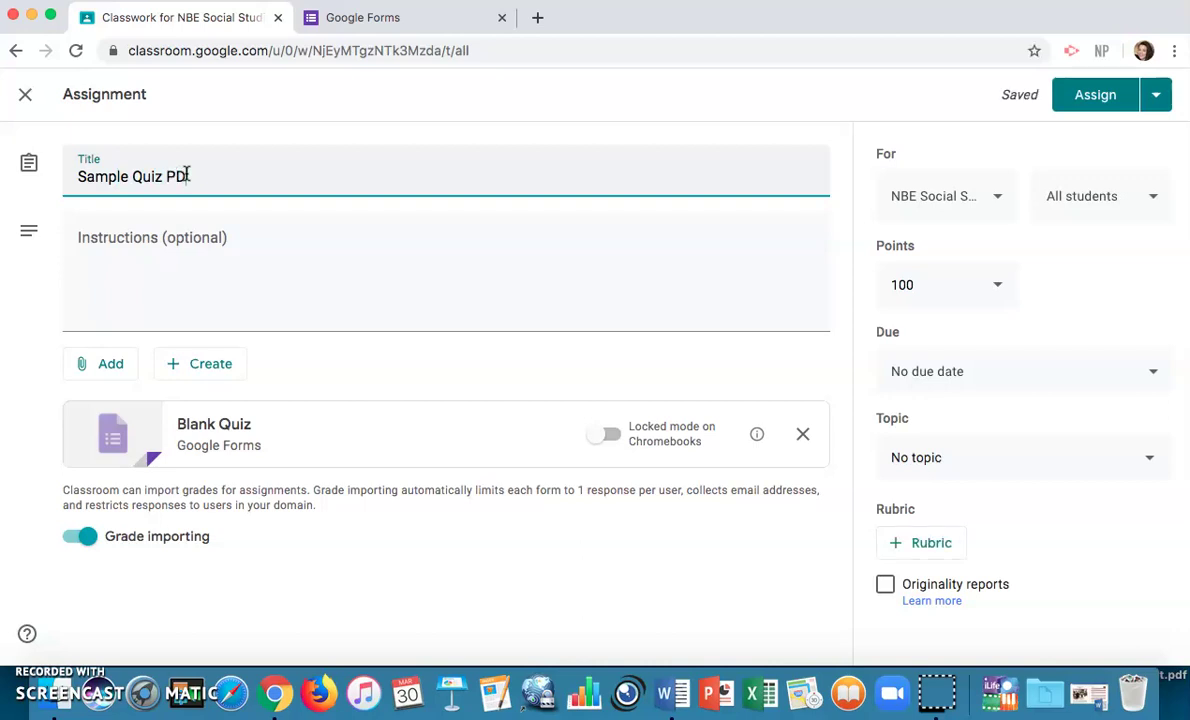
Write the assignment instructions: "Be explicit!", a blank line, and "Please make sure to click on the attached Google Form to complete and submit your answers!".
{"action": "left_click", "coordinate": [99, 278]}
{"action": "type", "text": "Be e"}
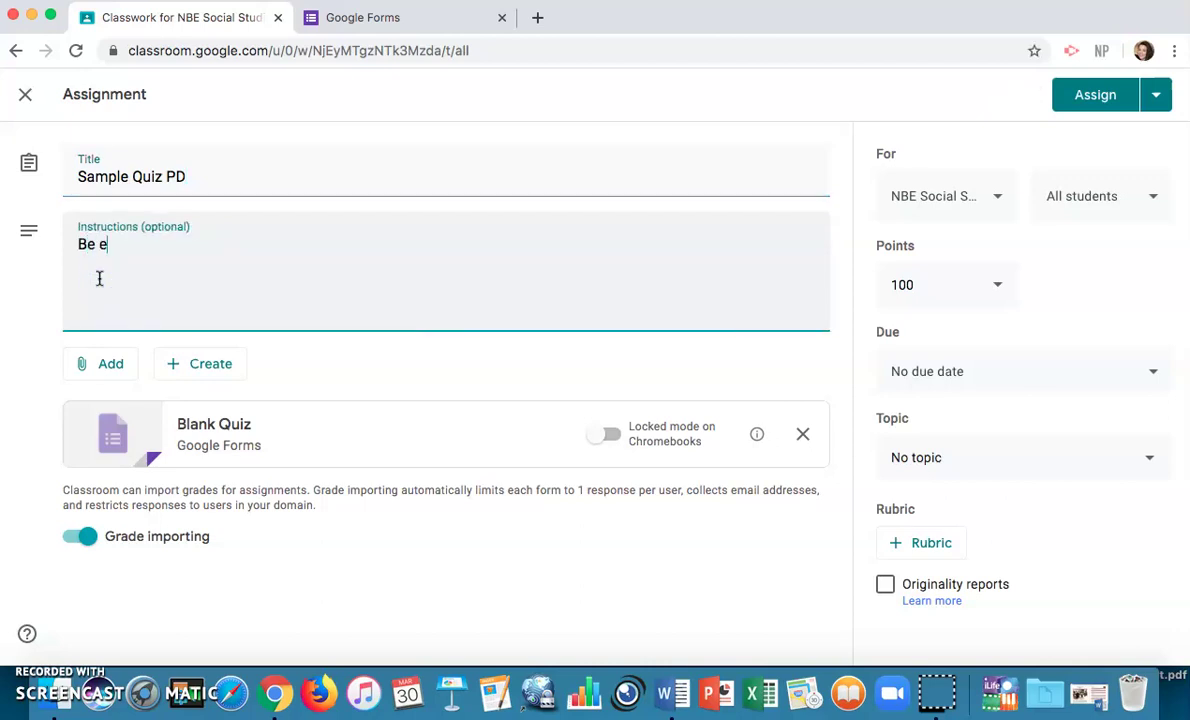
{"action": "type", "text": "xplicit!"}
{"action": "key", "text": "Return"}
{"action": "key", "text": "Return"}
{"action": "type", "text": "Please make sure to click on the attached Google Form to complete and submit your answers!"}
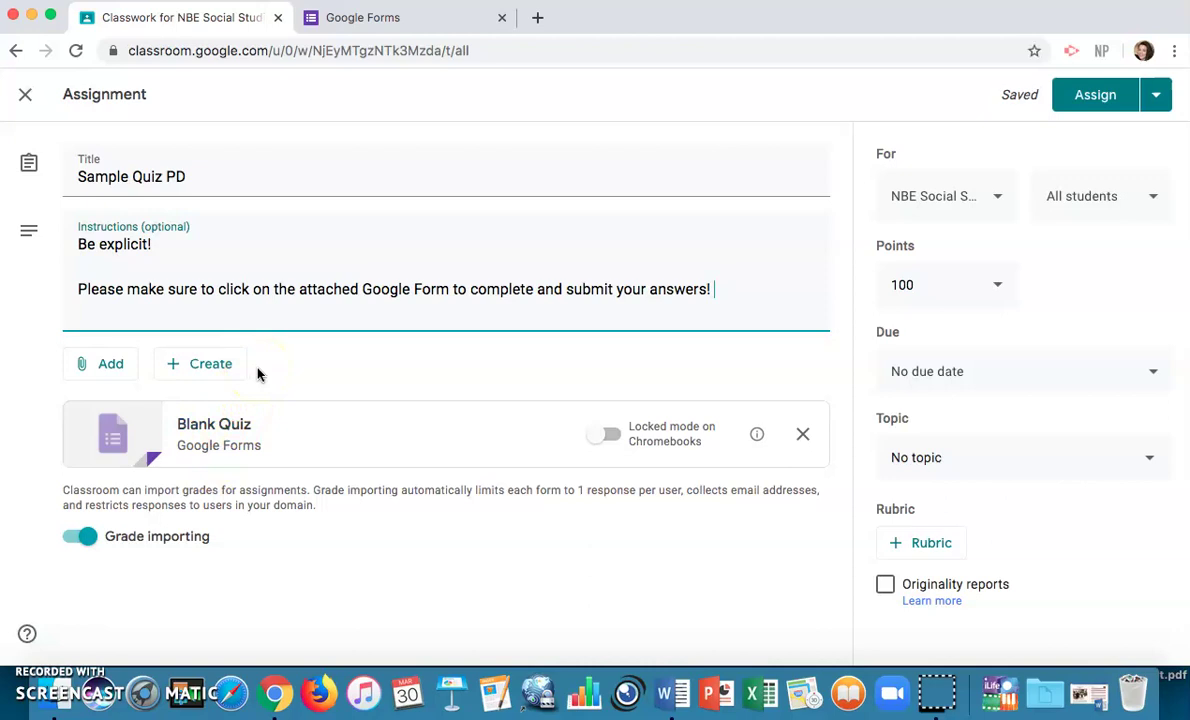
{"action": "left_click", "coordinate": [97, 366]}
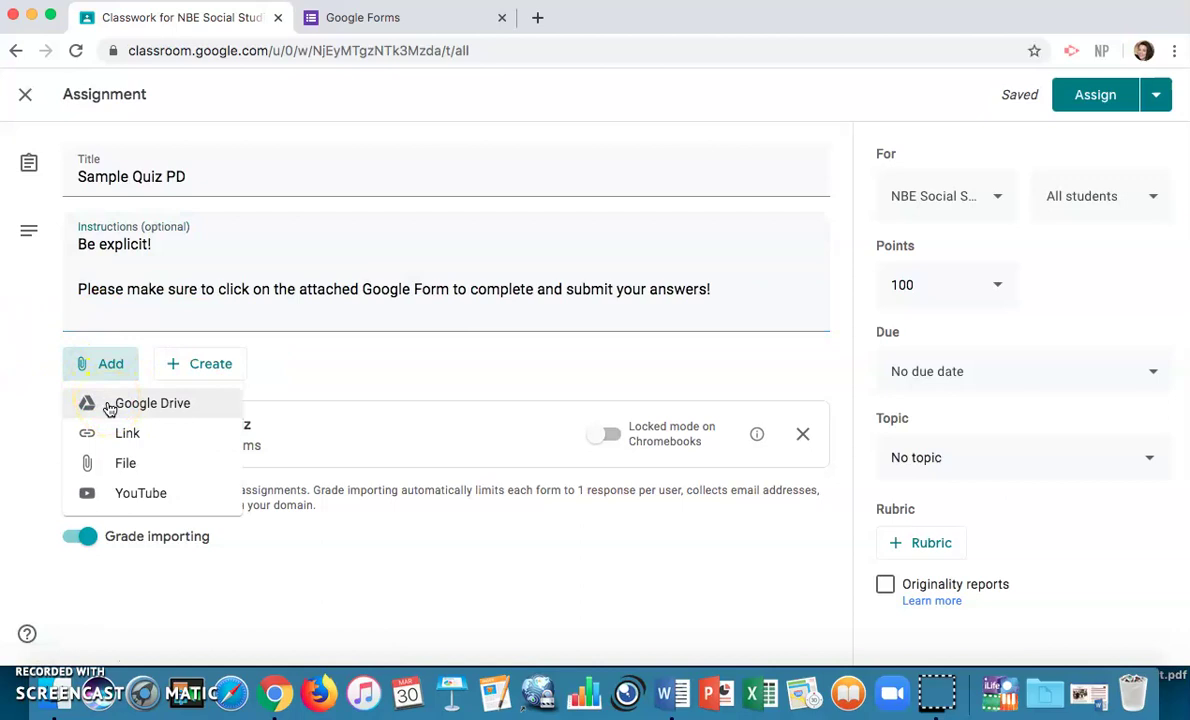
{"action": "left_click", "coordinate": [255, 345]}
{"action": "left_click", "coordinate": [204, 378]}
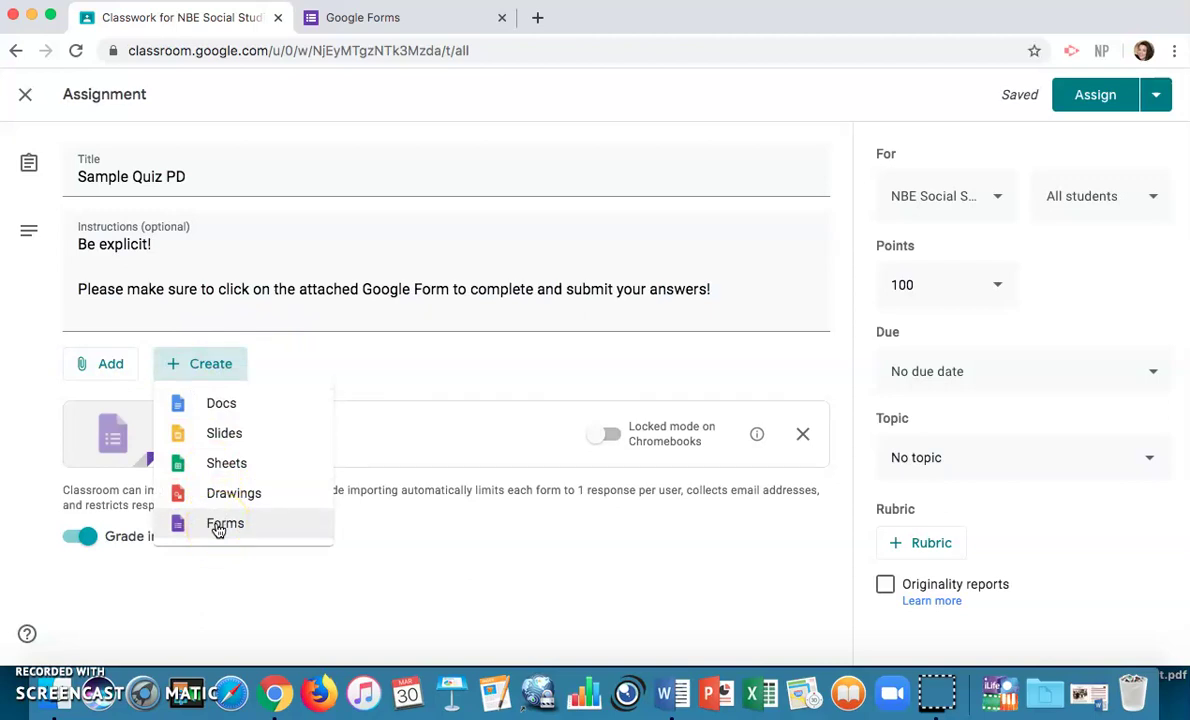
{"action": "left_click", "coordinate": [303, 377]}
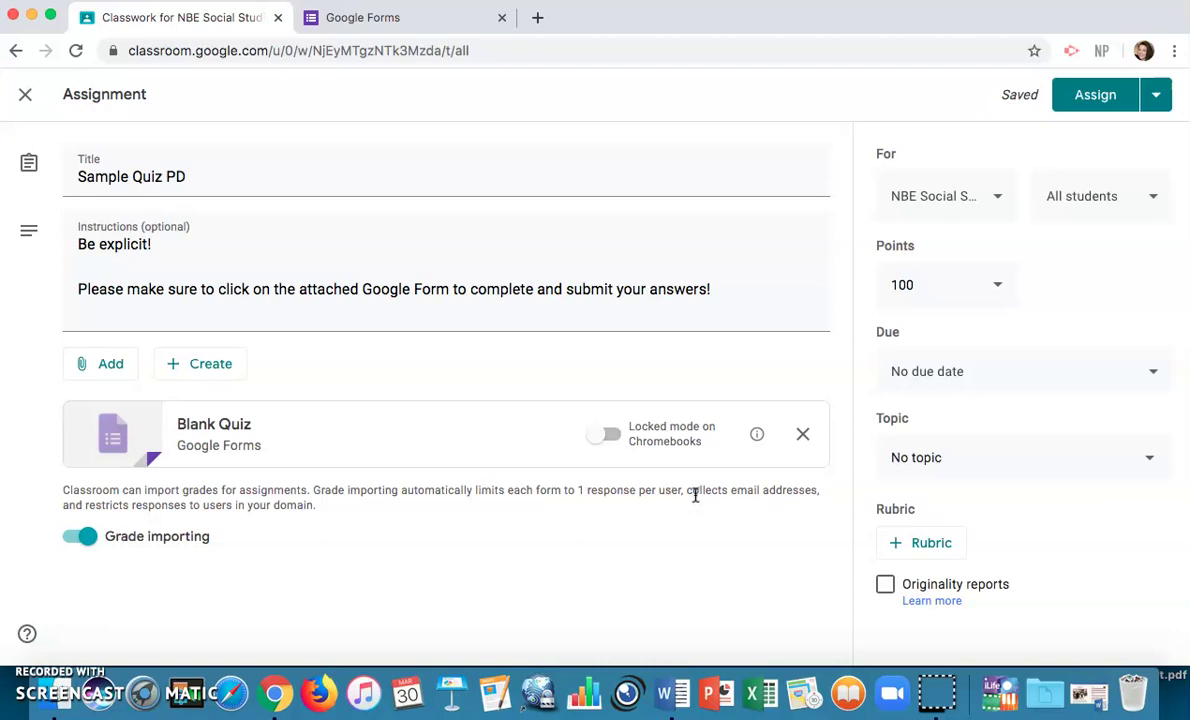
{"action": "left_click_drag", "start_coordinate": [686, 490], "coordinate": [818, 497]}
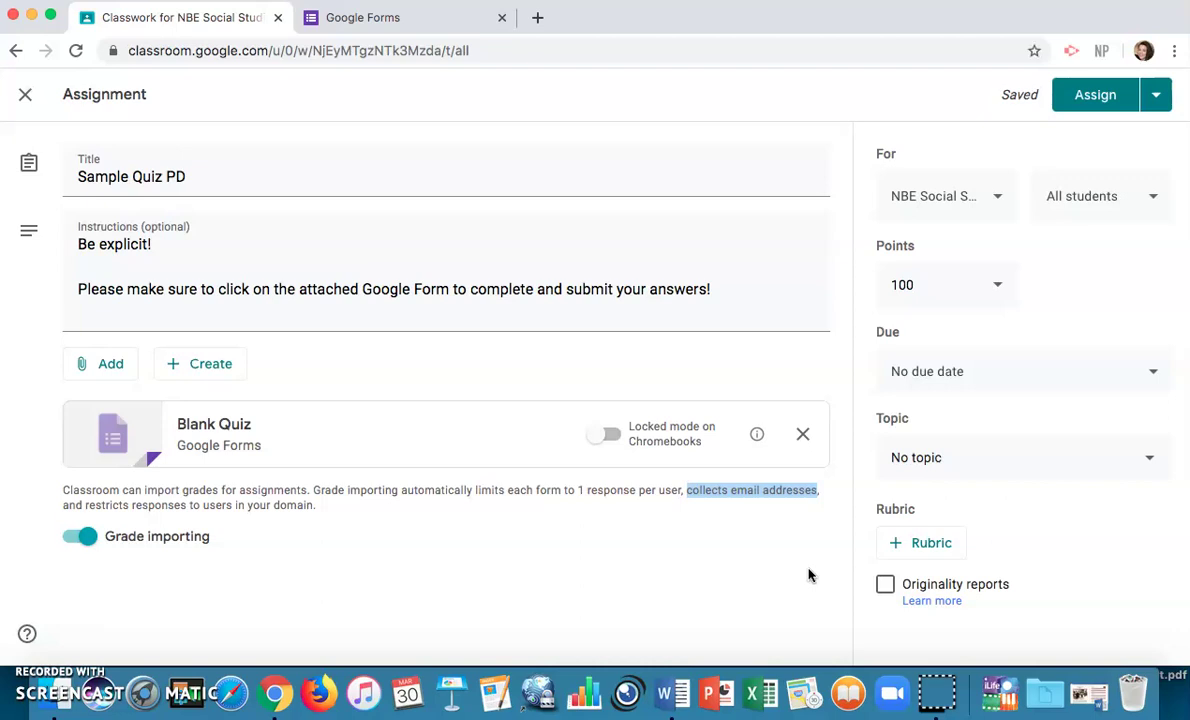
{"action": "left_click_drag", "start_coordinate": [699, 590], "coordinate": [63, 507]}
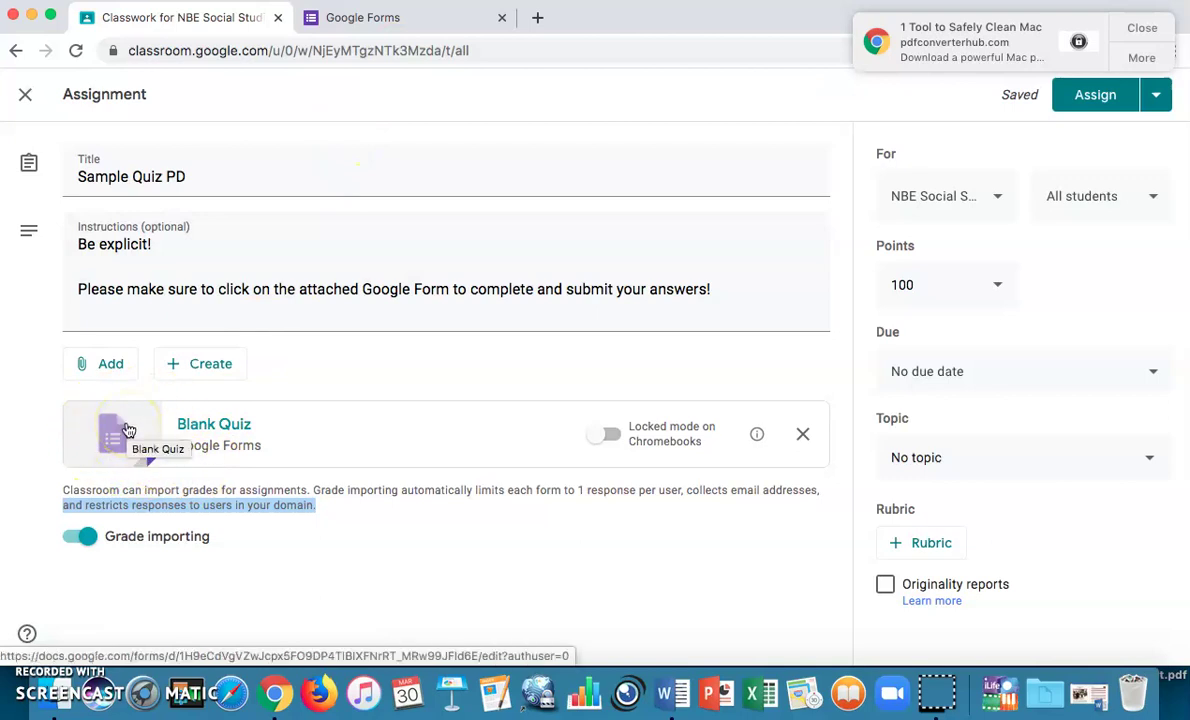
Open the attached Blank Quiz in Google Forms and change the form title to "Sample Quiz PD".
{"action": "left_click", "coordinate": [193, 428]}
{"action": "left_click", "coordinate": [1145, 32]}
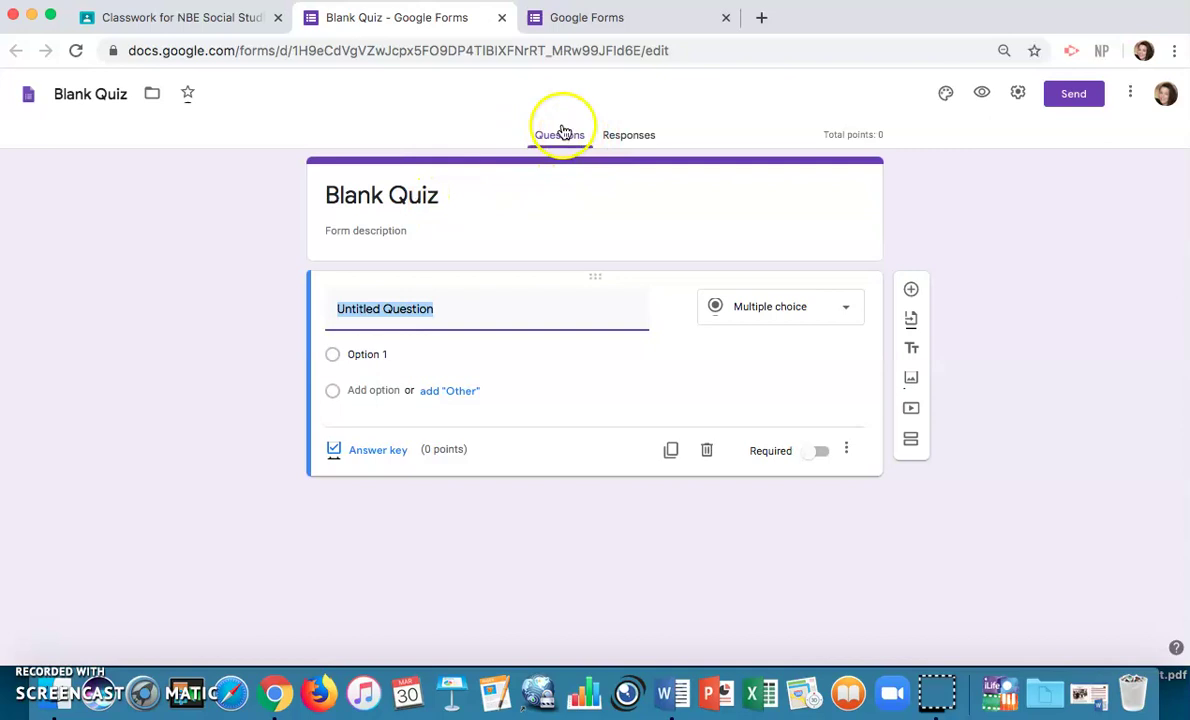
{"action": "left_click", "coordinate": [345, 196]}
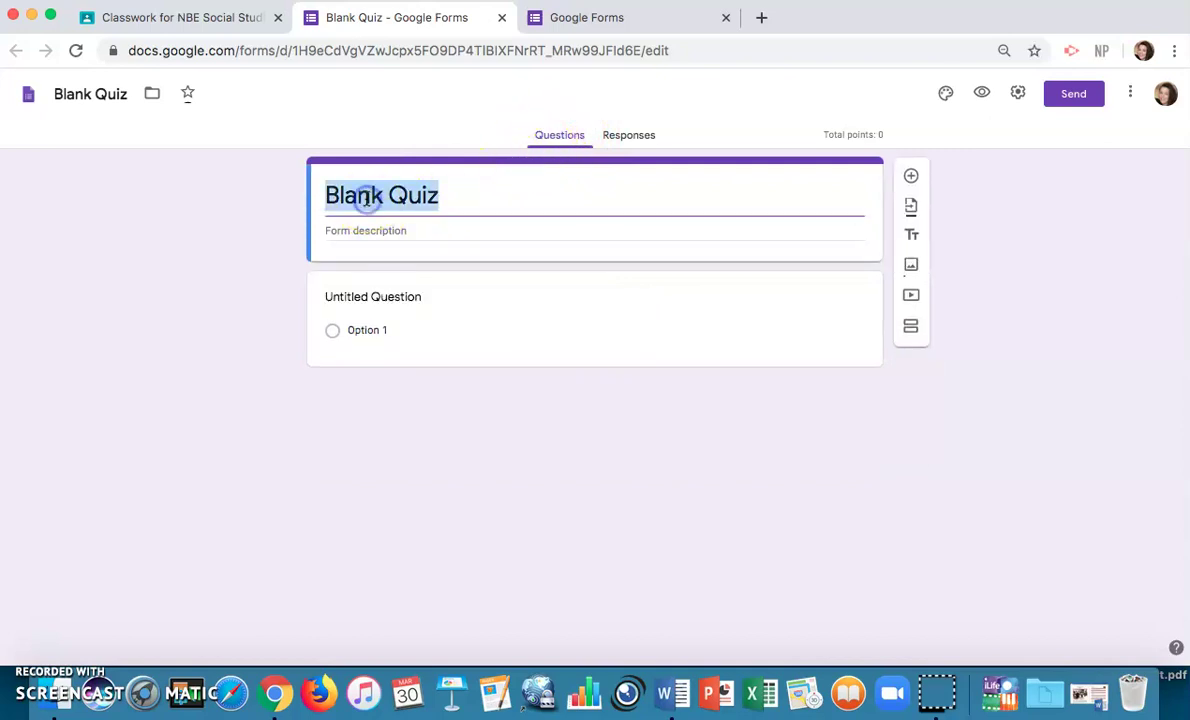
{"action": "type", "text": "Sample Quick"}
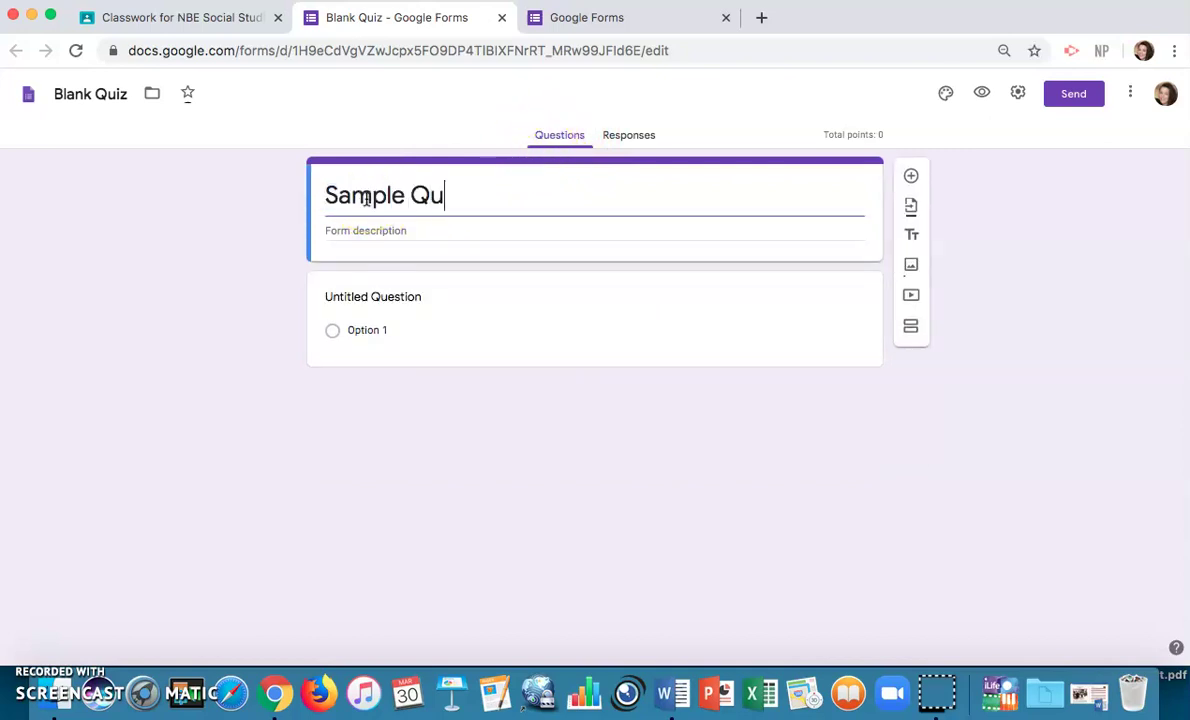
{"action": "key", "text": "BackSpace"}
{"action": "key", "text": "BackSpace"}
{"action": "type", "text": "z PD"}
Enter "Say more here! (instructions repeated)" as the form description.
{"action": "left_click", "coordinate": [347, 241]}
{"action": "type", "text": "Say"}
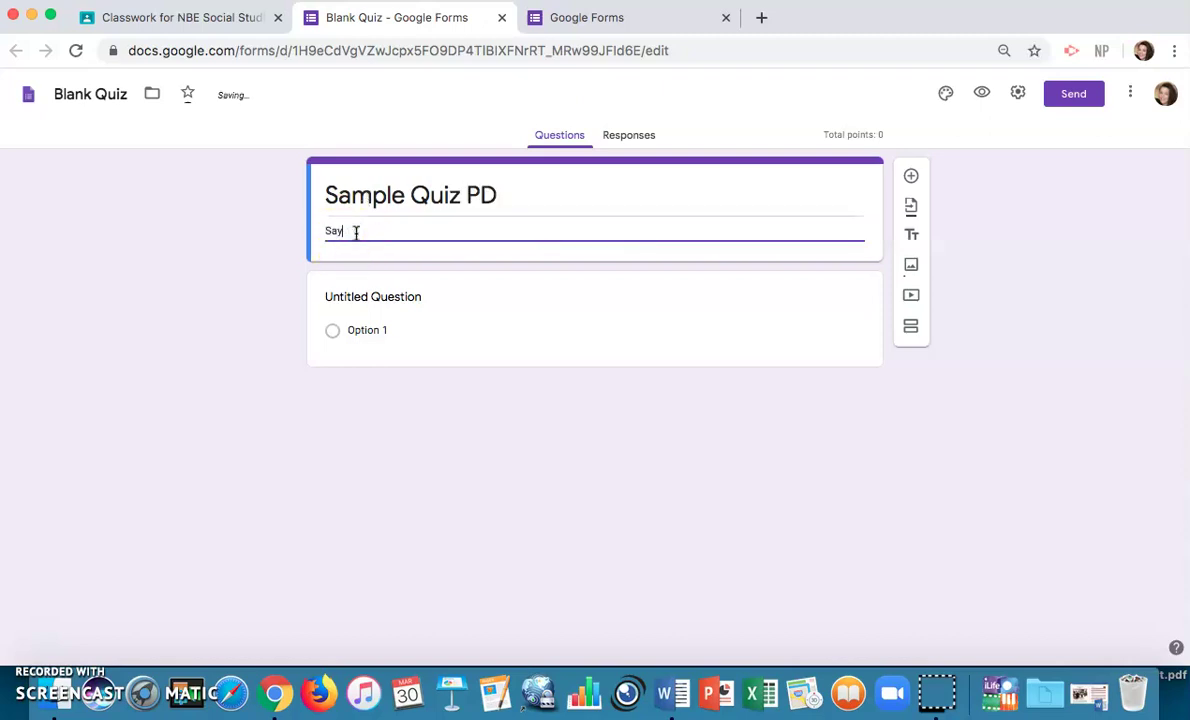
{"action": "type", "text": " more here! (instructions re"}
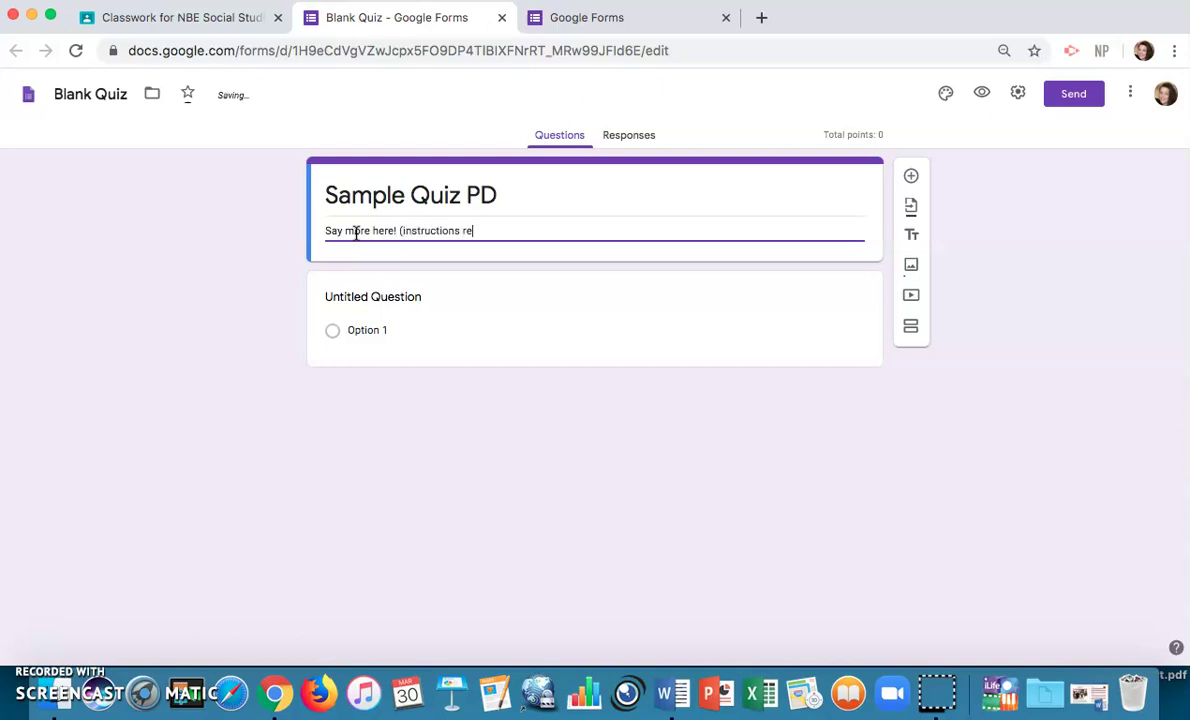
{"action": "type", "text": "peated)"}
{"action": "left_click", "coordinate": [143, 294]}
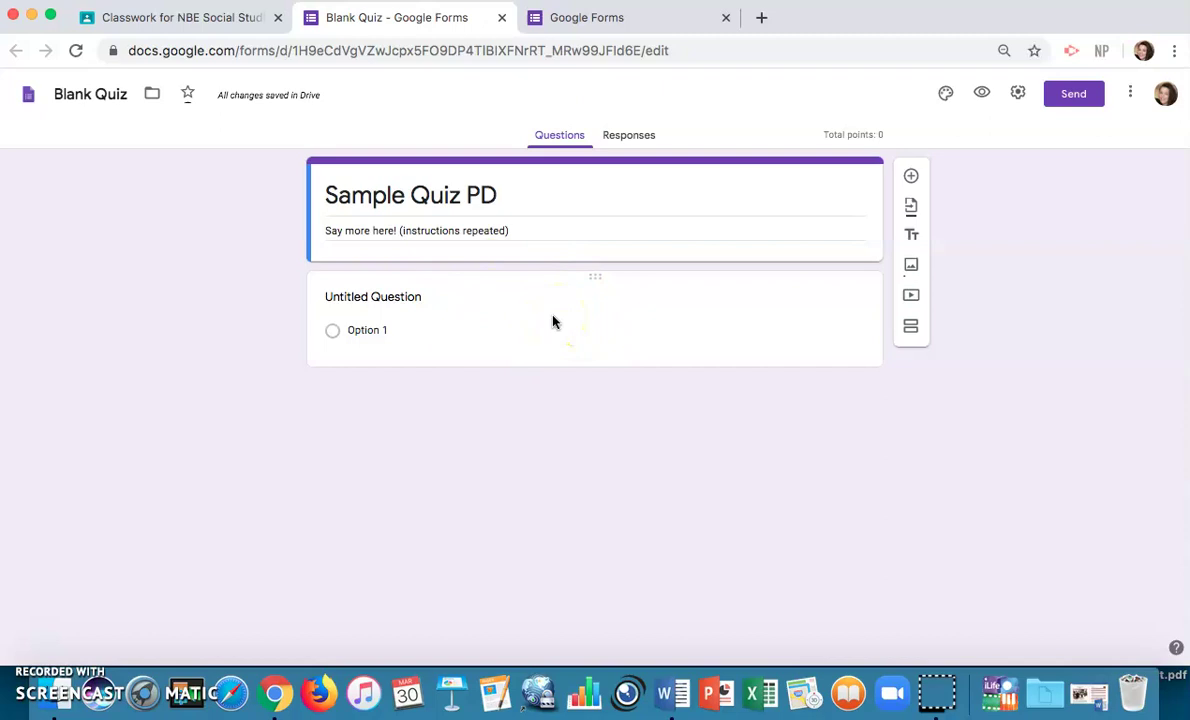
{"action": "left_click", "coordinate": [911, 180]}
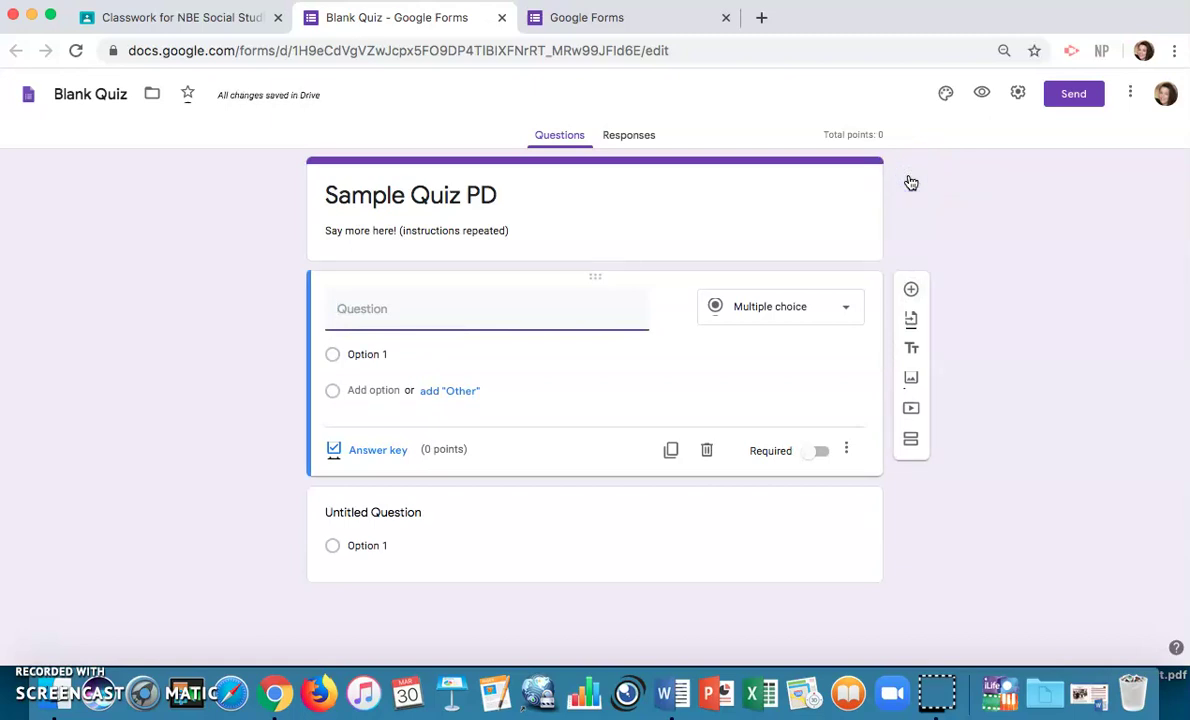
{"action": "left_click", "coordinate": [708, 452]}
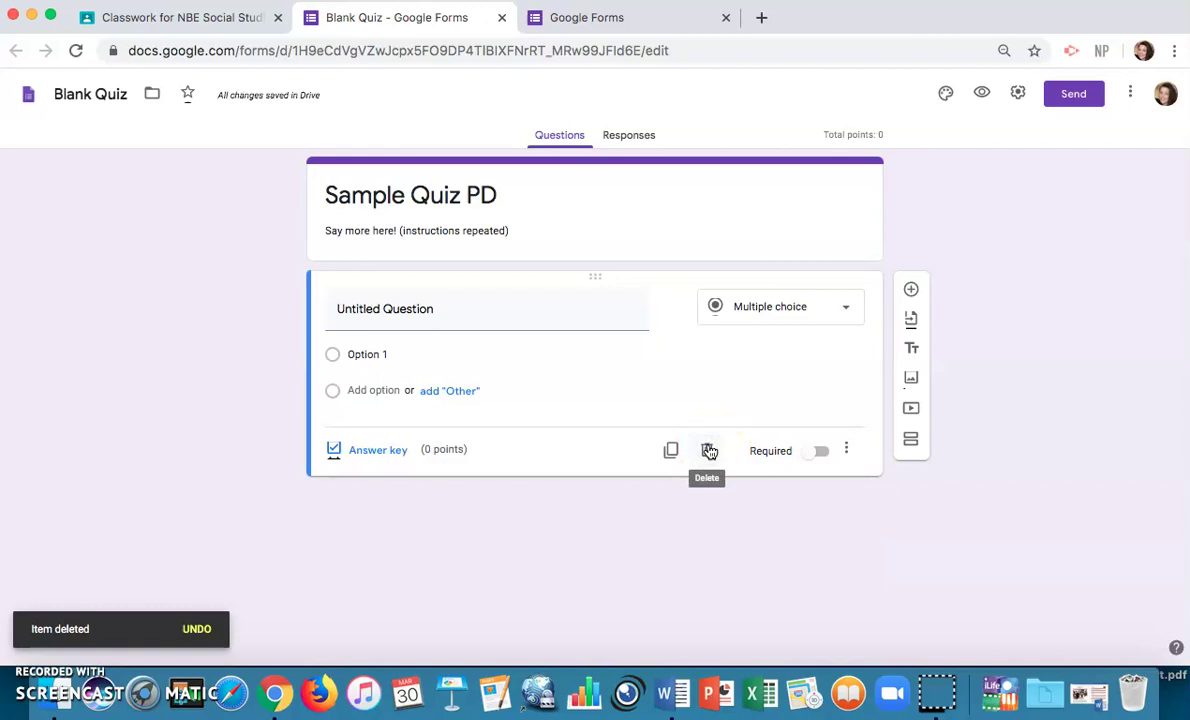
{"action": "left_click", "coordinate": [578, 308]}
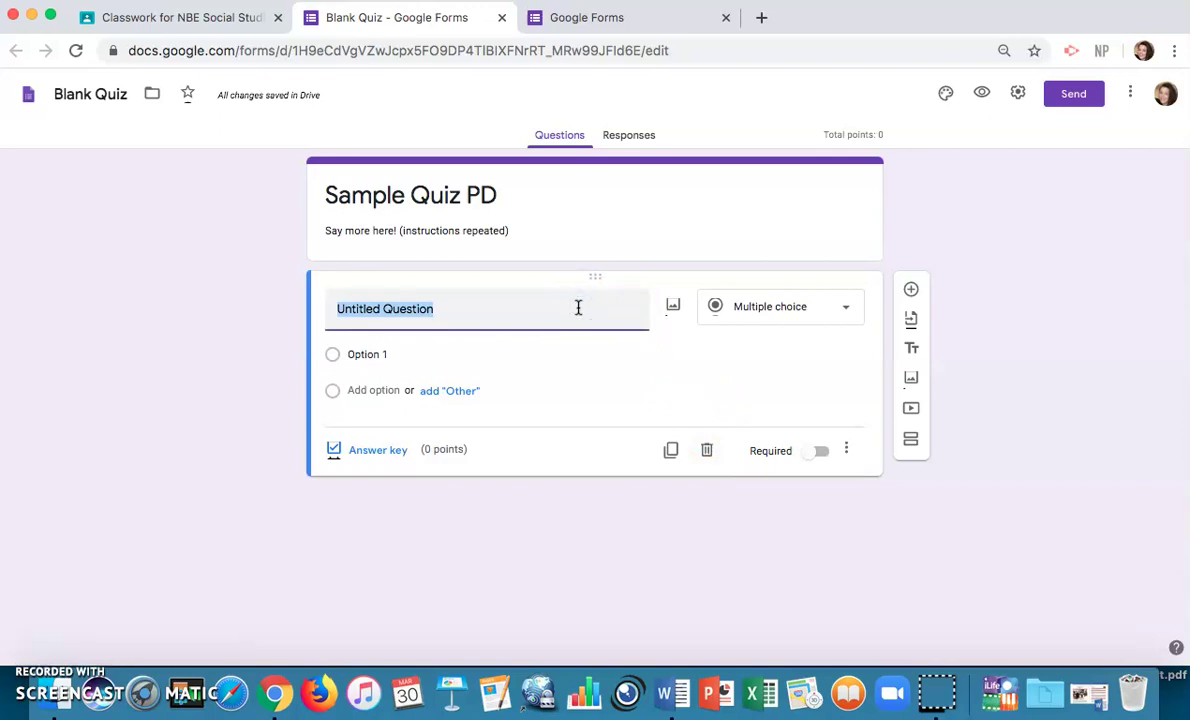
{"action": "left_click", "coordinate": [771, 303]}
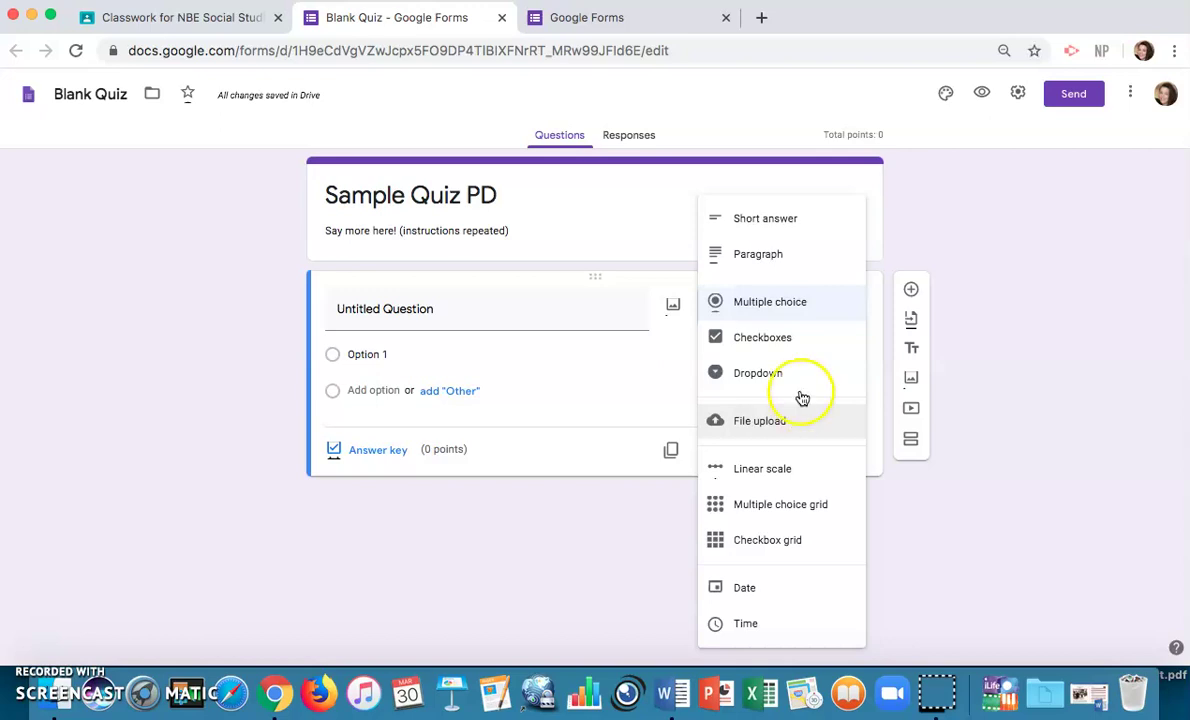
{"action": "left_click", "coordinate": [811, 313]}
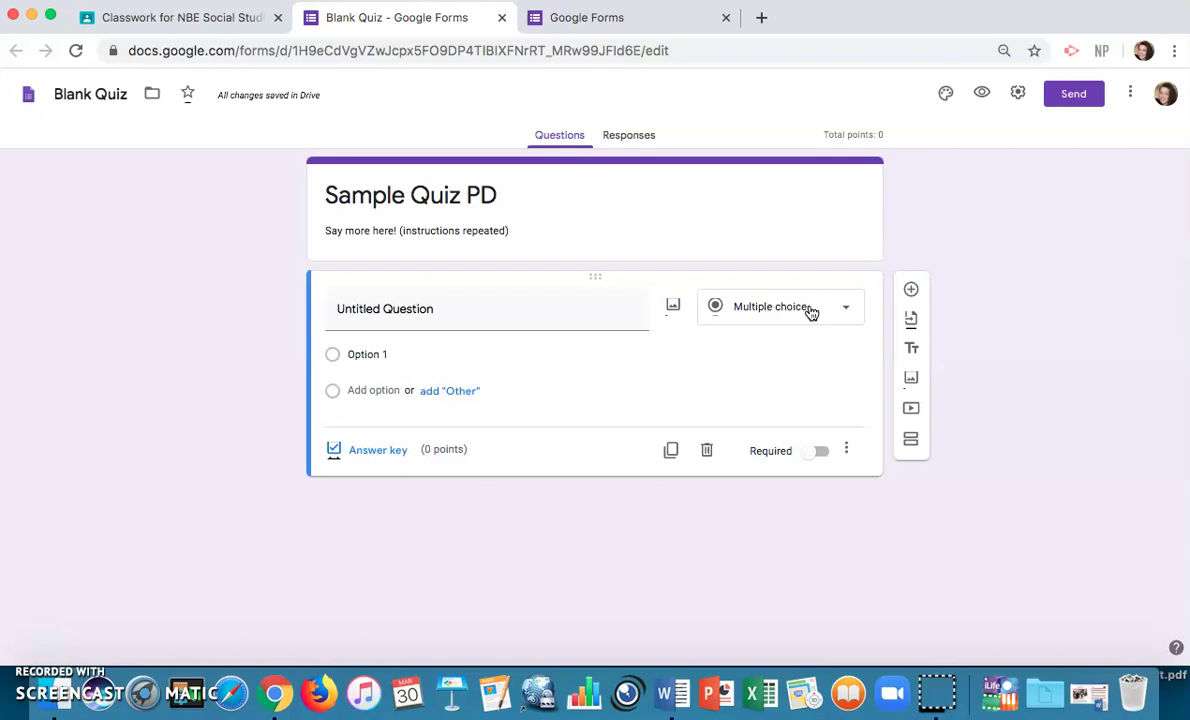
{"action": "left_click", "coordinate": [811, 313]}
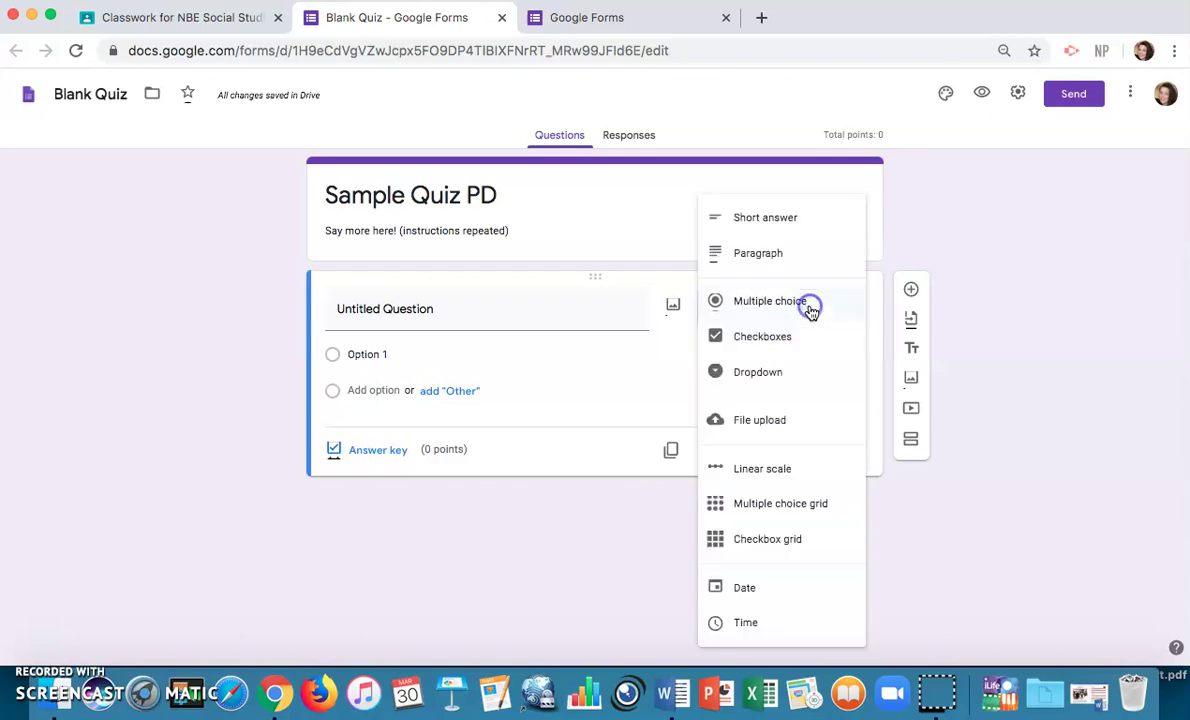
{"action": "left_click", "coordinate": [786, 222]}
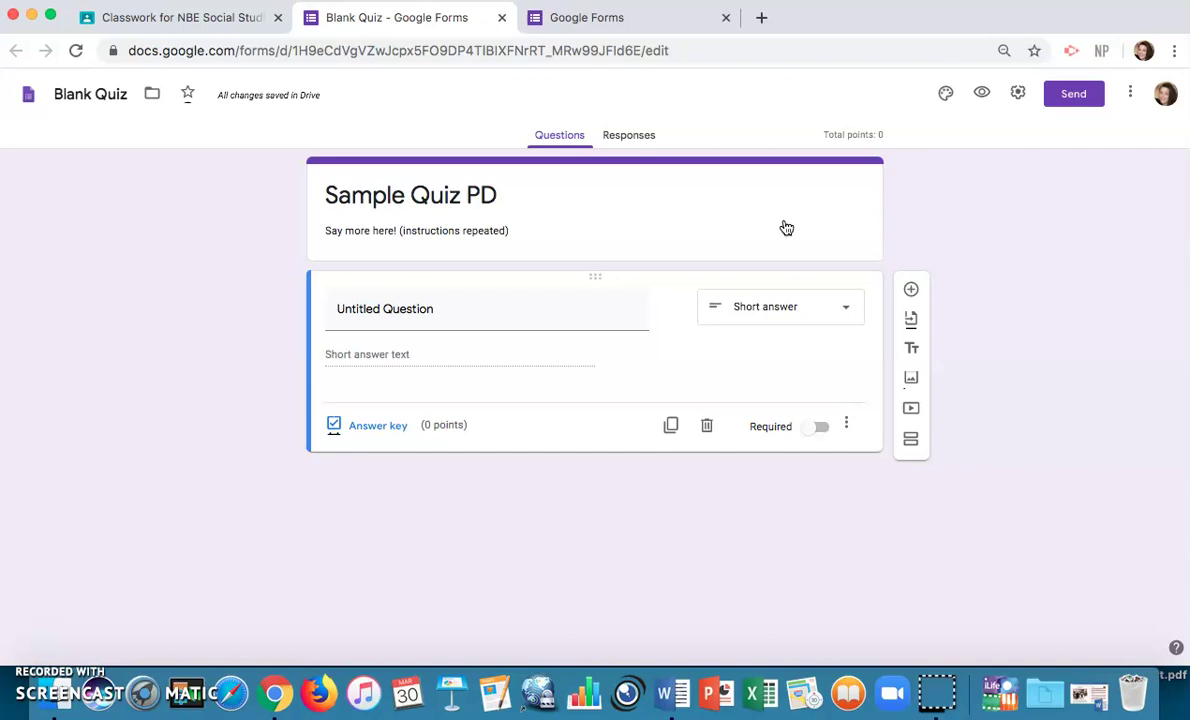
{"action": "left_click", "coordinate": [785, 313]}
{"action": "left_click", "coordinate": [785, 308]}
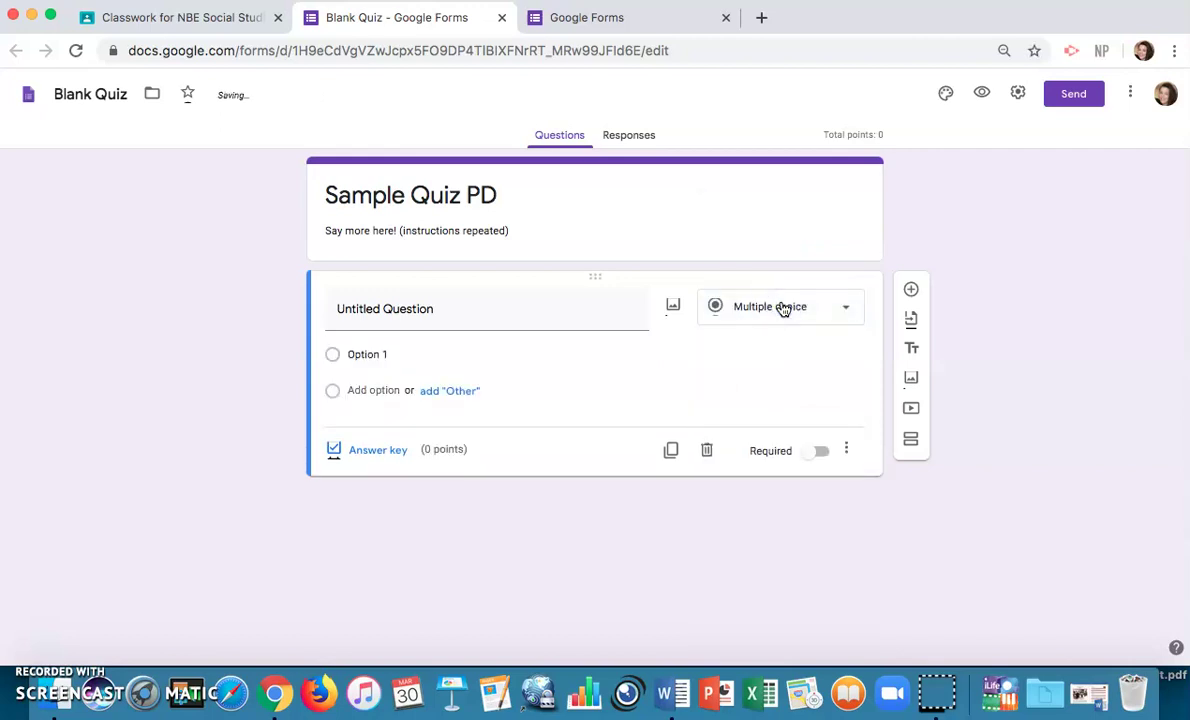
Replace the untitled multiple choice question's text with "What color is the sky?".
{"action": "left_click", "coordinate": [457, 307]}
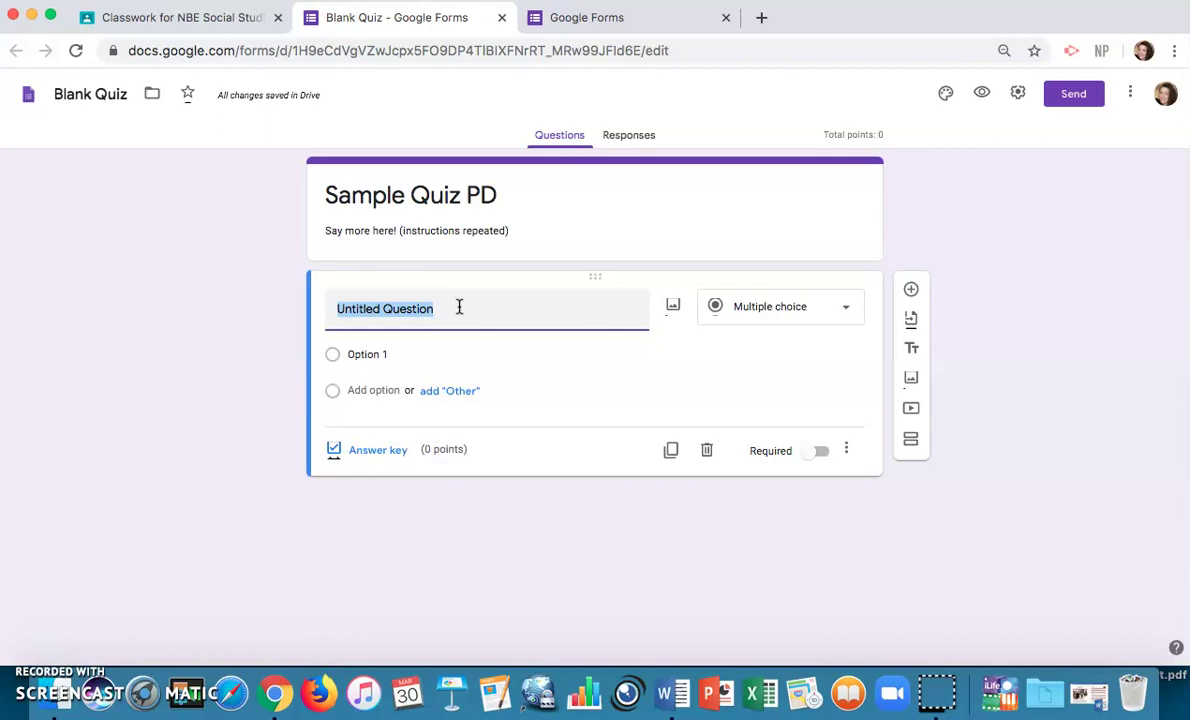
{"action": "type", "text": "What color"}
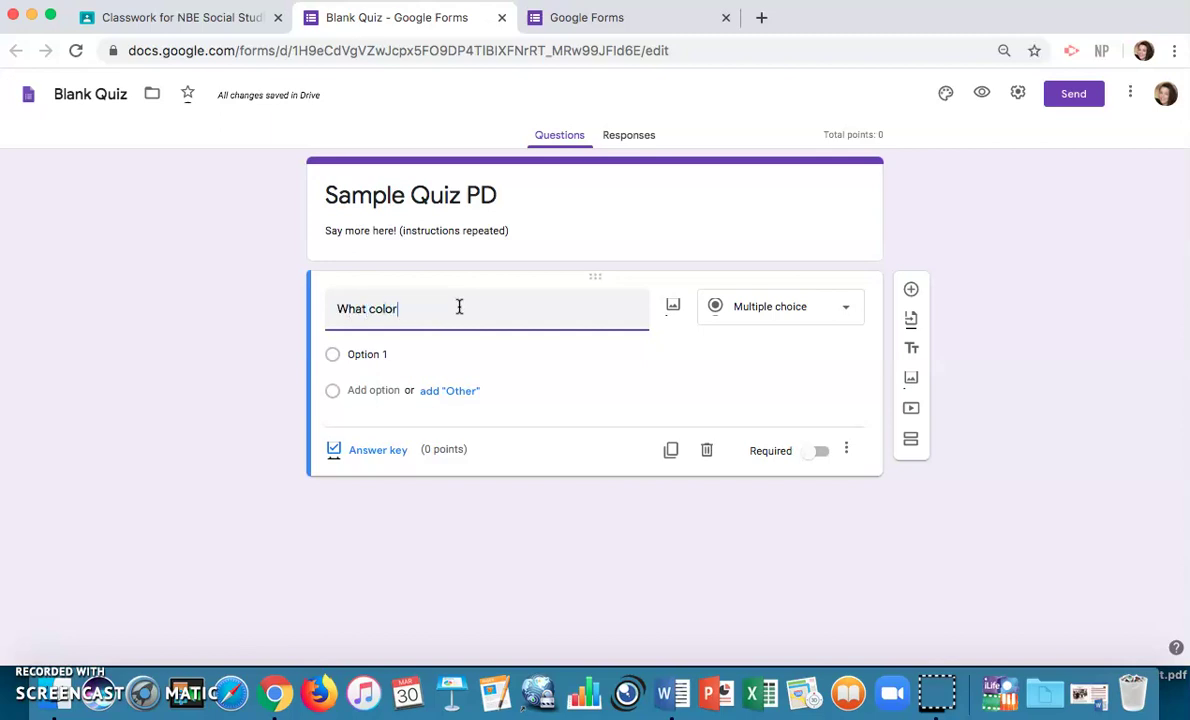
{"action": "type", "text": " is the sku"}
{"action": "key", "text": "BackSpace"}
{"action": "type", "text": "y?"}
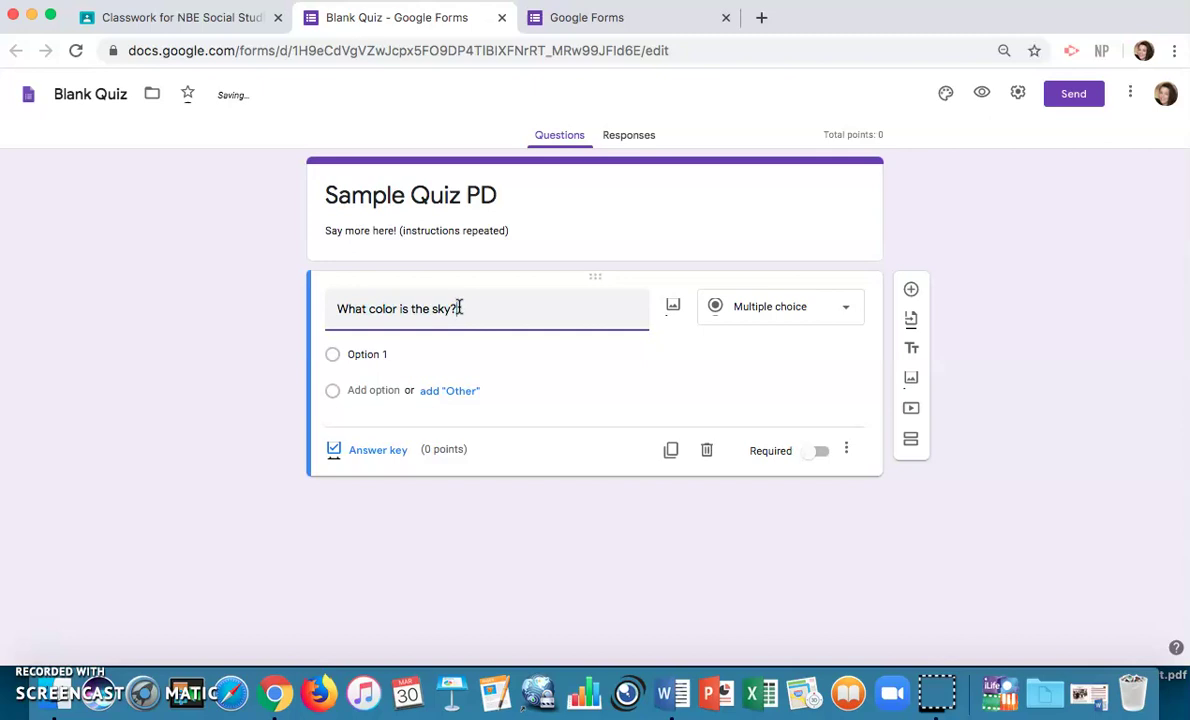
Enter Red, Yellow and Green as the first three answer options of the sky color question.
{"action": "left_click", "coordinate": [362, 354]}
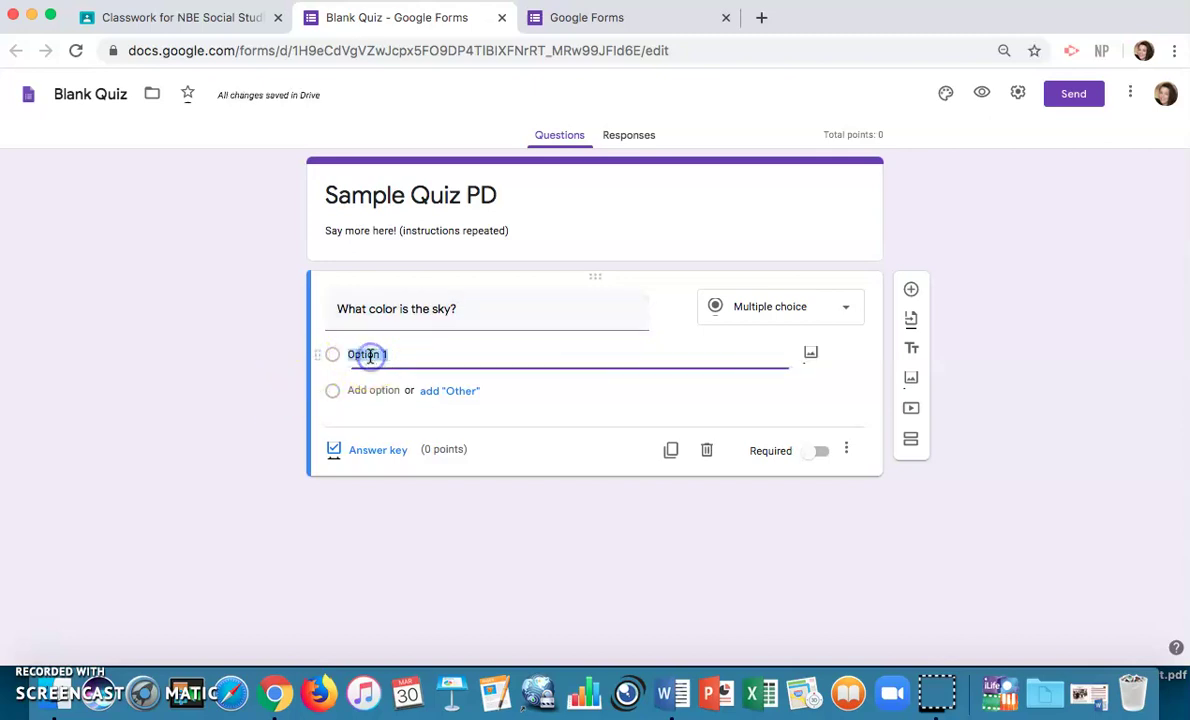
{"action": "type", "text": "Red"}
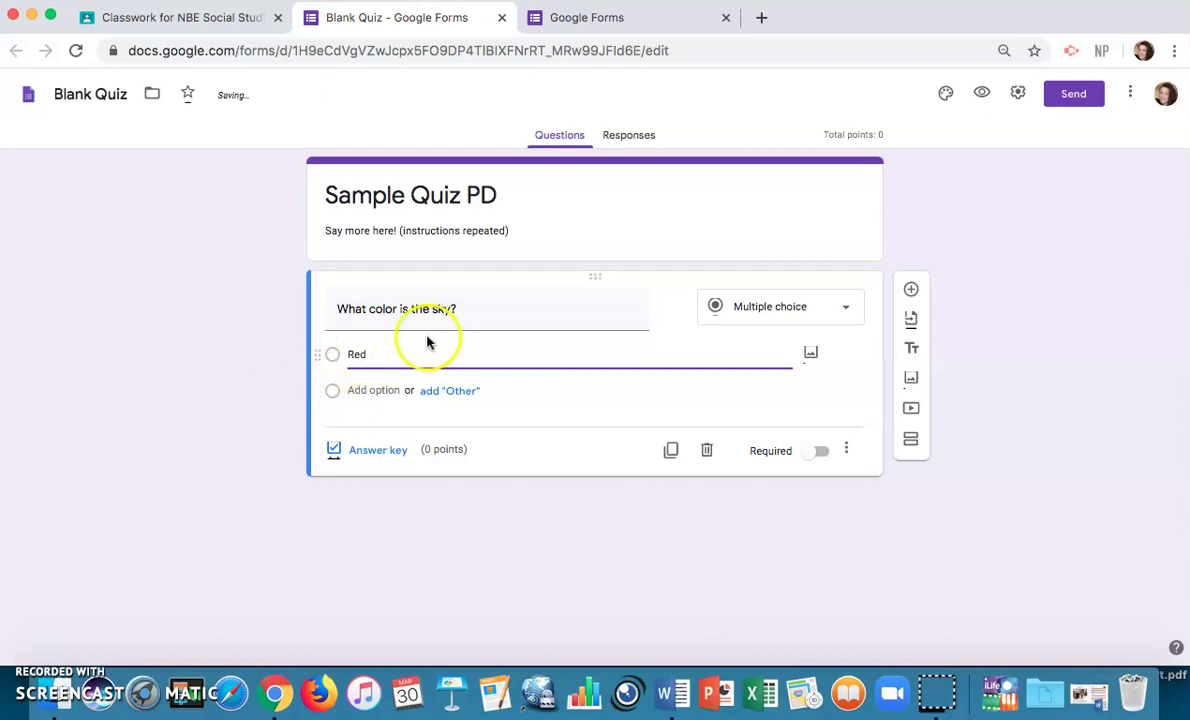
{"action": "left_click", "coordinate": [385, 388]}
{"action": "type", "text": "Yel"}
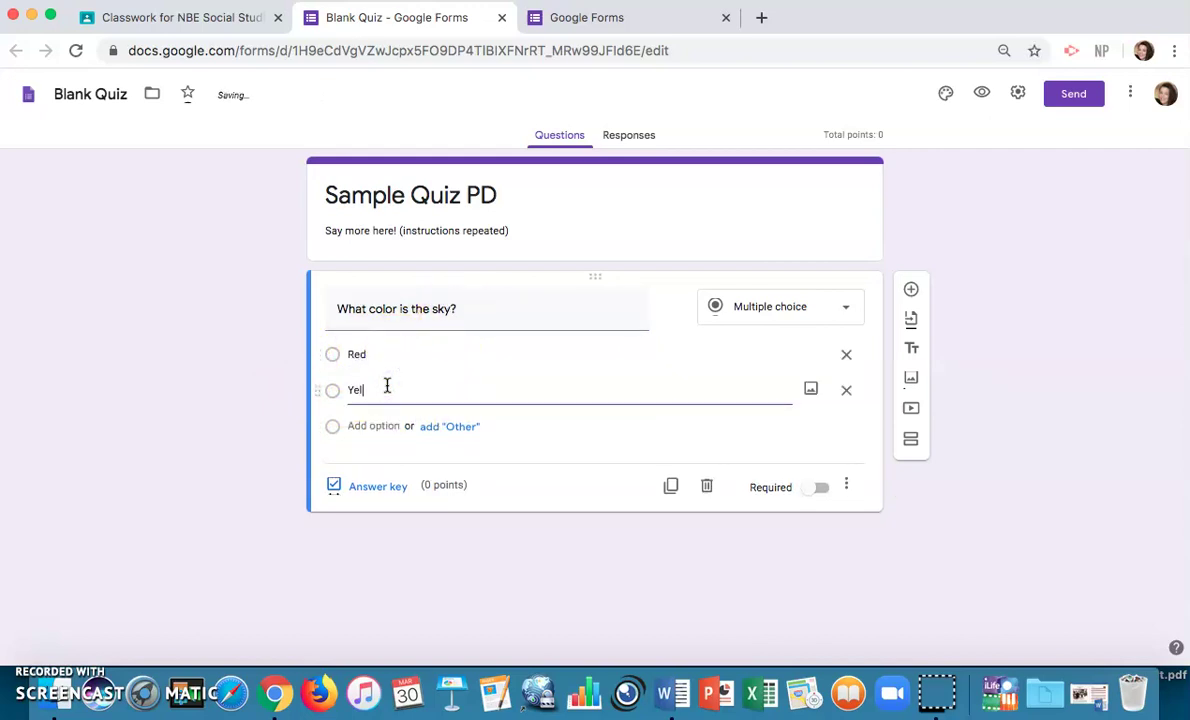
{"action": "type", "text": "low"}
{"action": "left_click", "coordinate": [359, 428]}
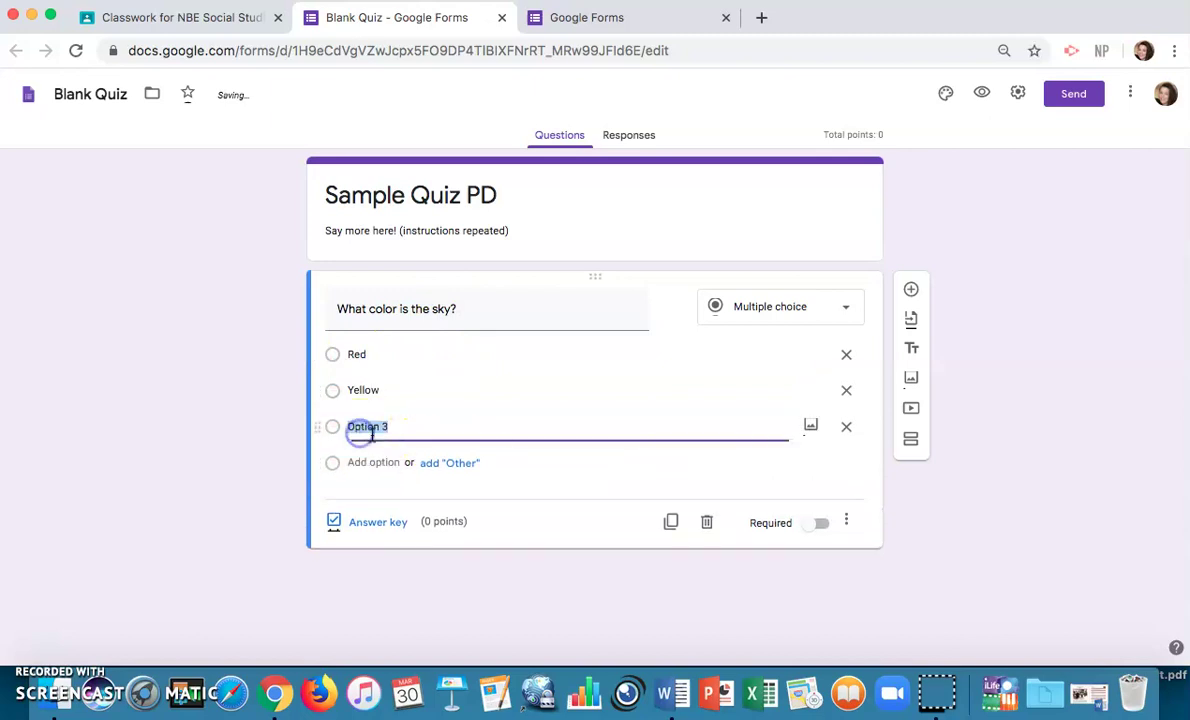
{"action": "type", "text": "Green"}
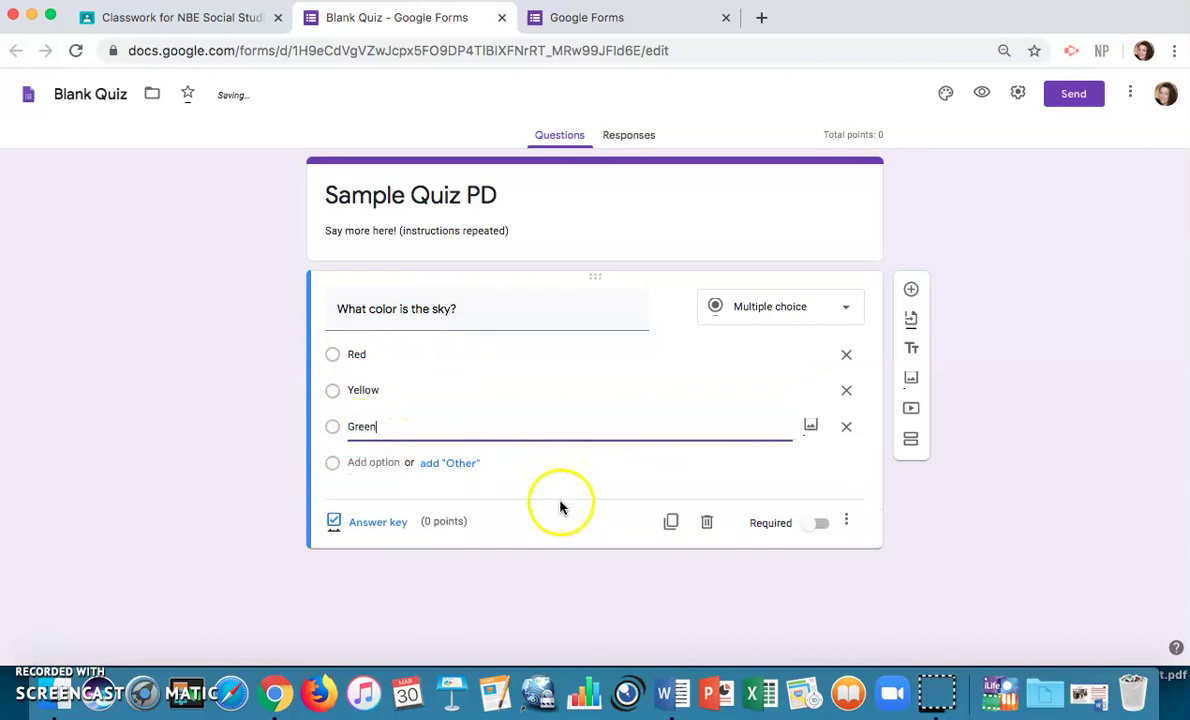
Add Blue as the fourth answer option of the sky color question.
{"action": "left_click", "coordinate": [385, 462]}
{"action": "type", "text": "Blue"}
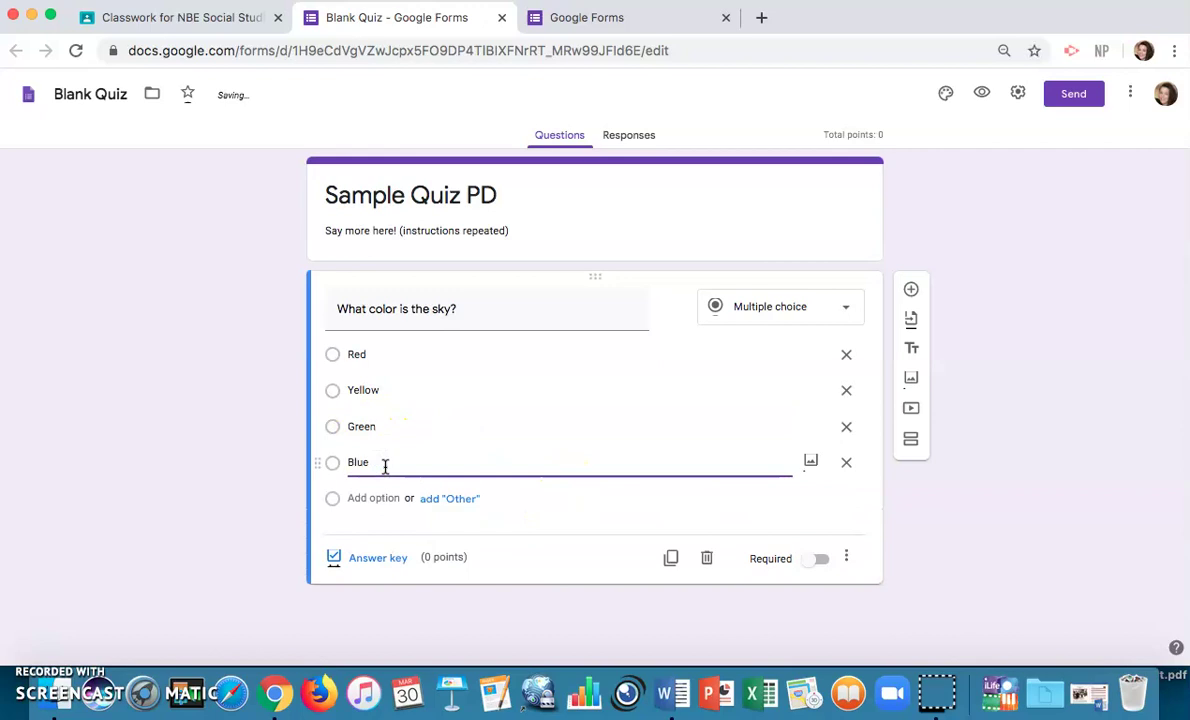
{"action": "left_click", "coordinate": [927, 515]}
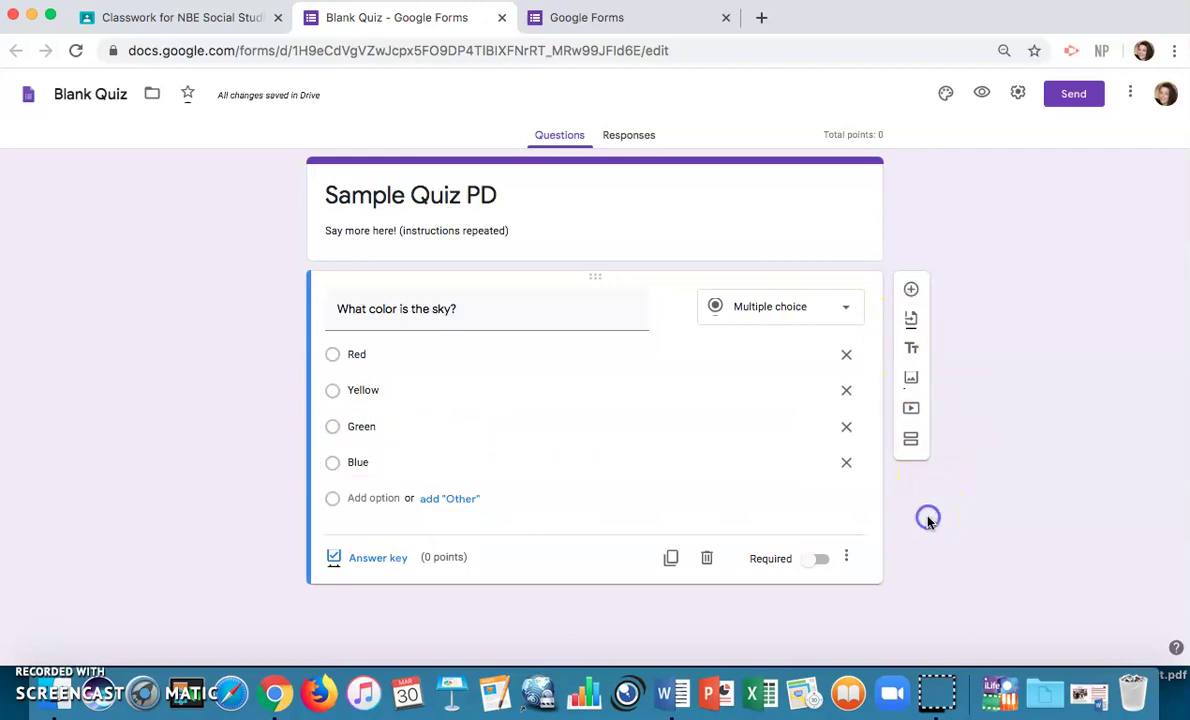
In the sky question's answer key, mark Blue as the correct answer and assign it 2 points.
{"action": "left_click", "coordinate": [379, 563]}
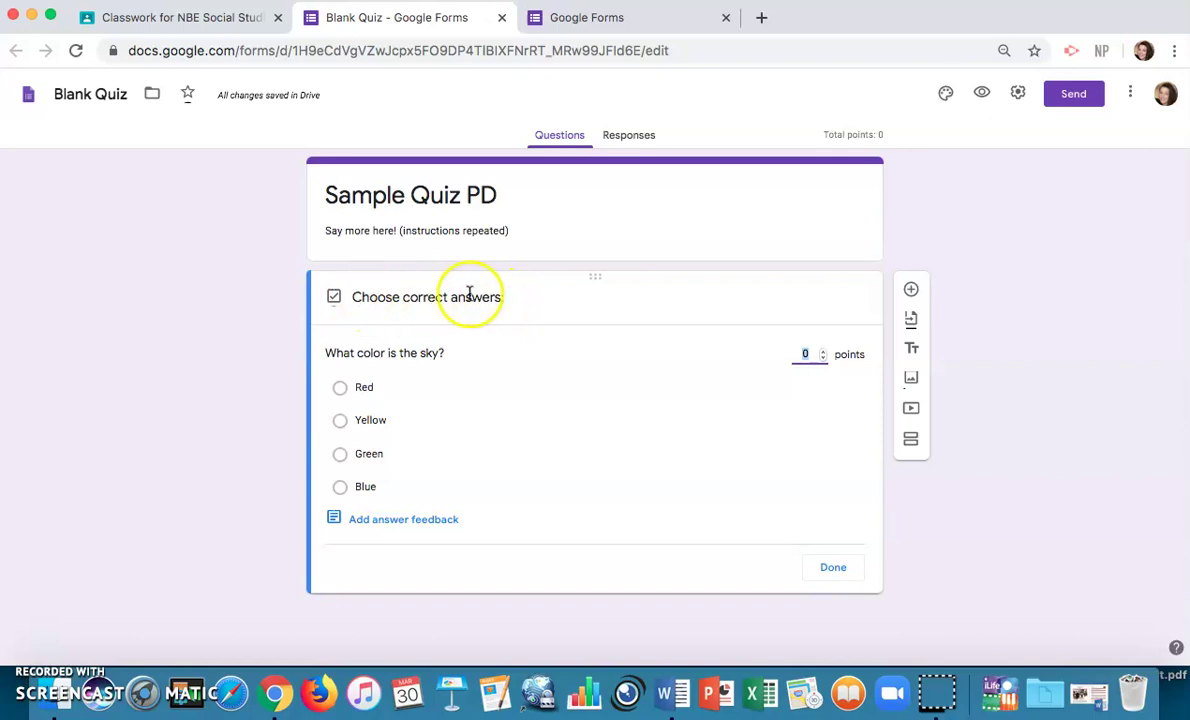
{"action": "left_click", "coordinate": [340, 488]}
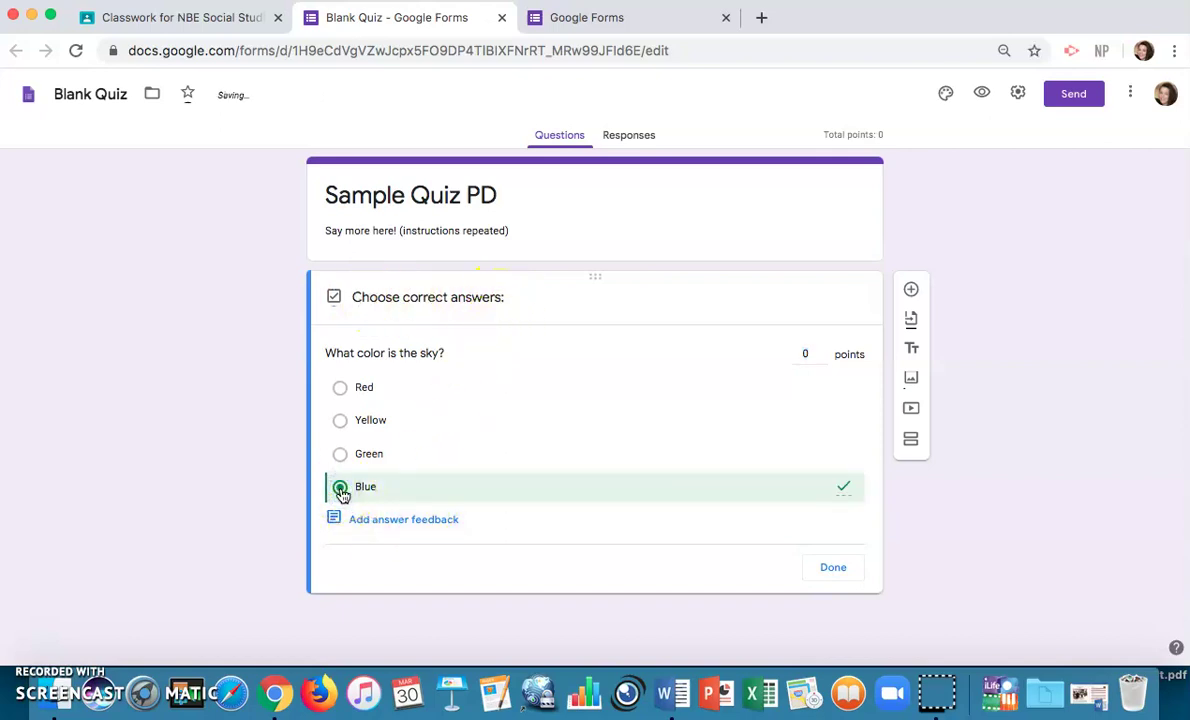
{"action": "left_click", "coordinate": [783, 353]}
{"action": "type", "text": "2"}
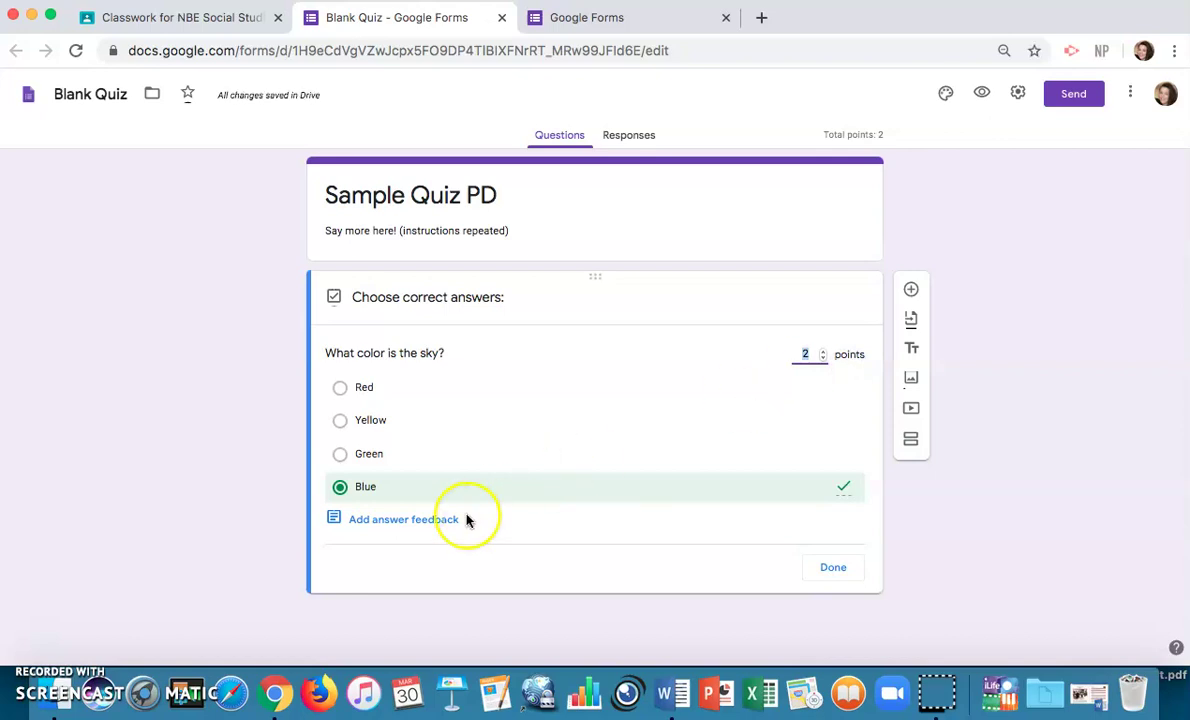
Enter incorrect-answer feedback: "Red Yellow and Green may be colors you see sometimes, but the sky is generally accepted to be Blue.".
{"action": "left_click", "coordinate": [400, 532]}
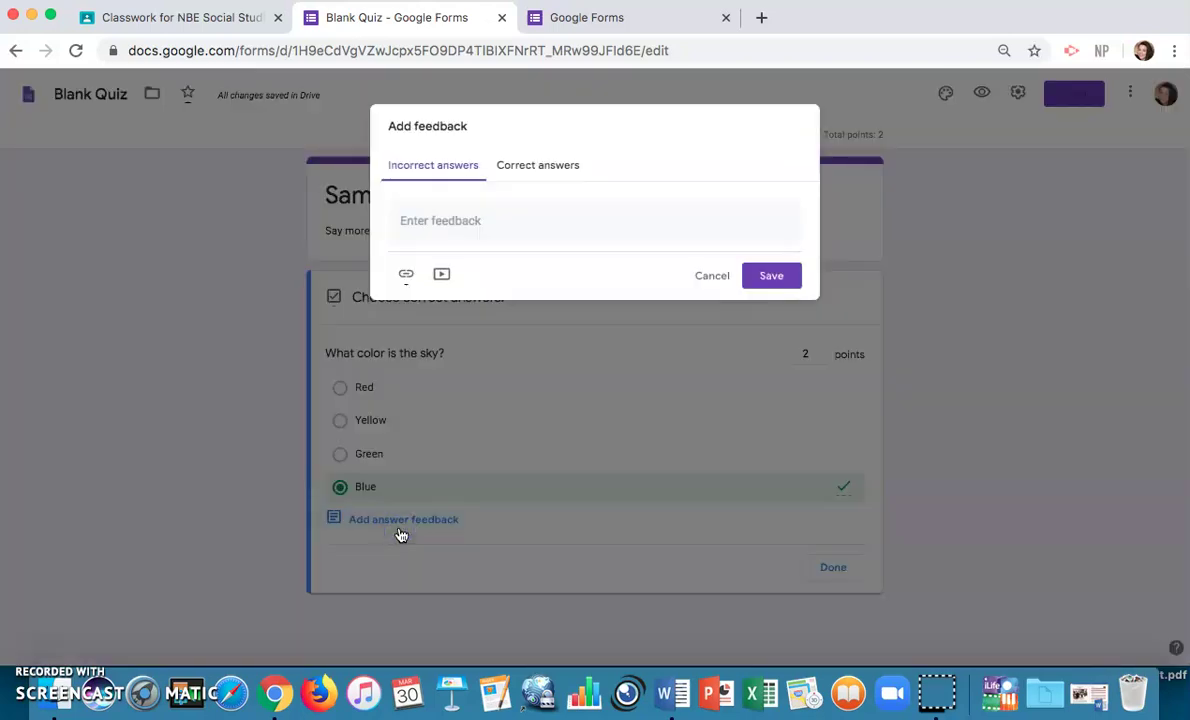
{"action": "left_click", "coordinate": [488, 219]}
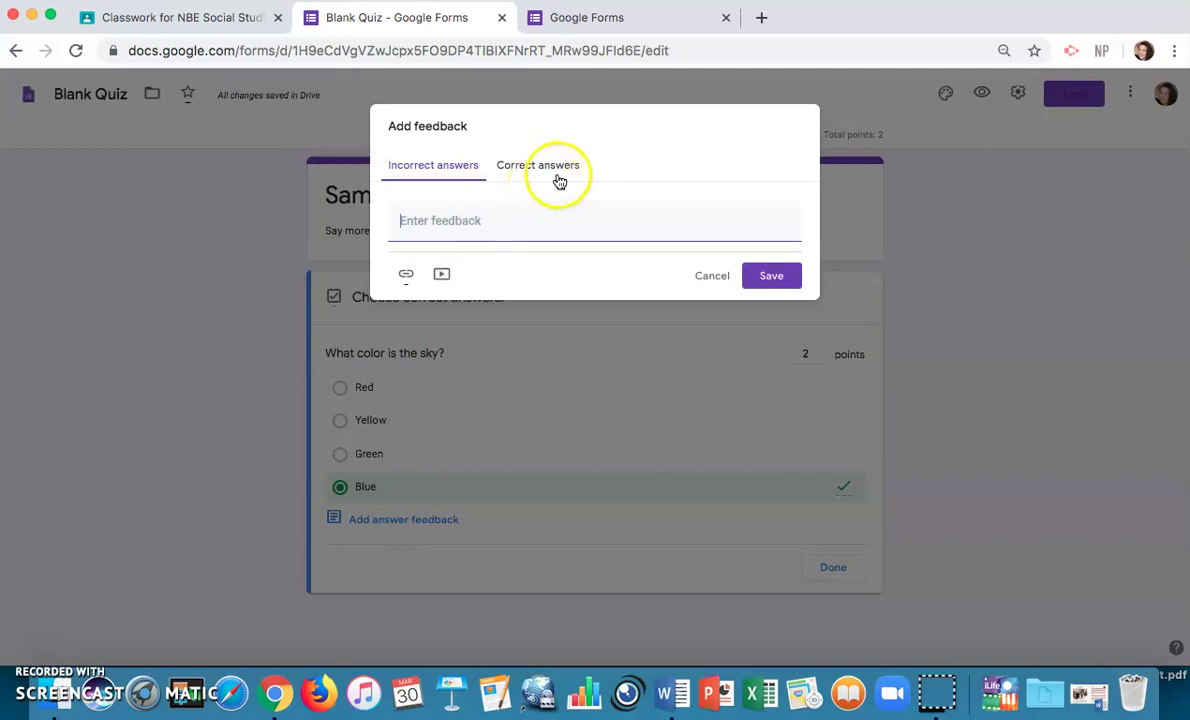
{"action": "left_click", "coordinate": [438, 167]}
{"action": "left_click", "coordinate": [439, 228]}
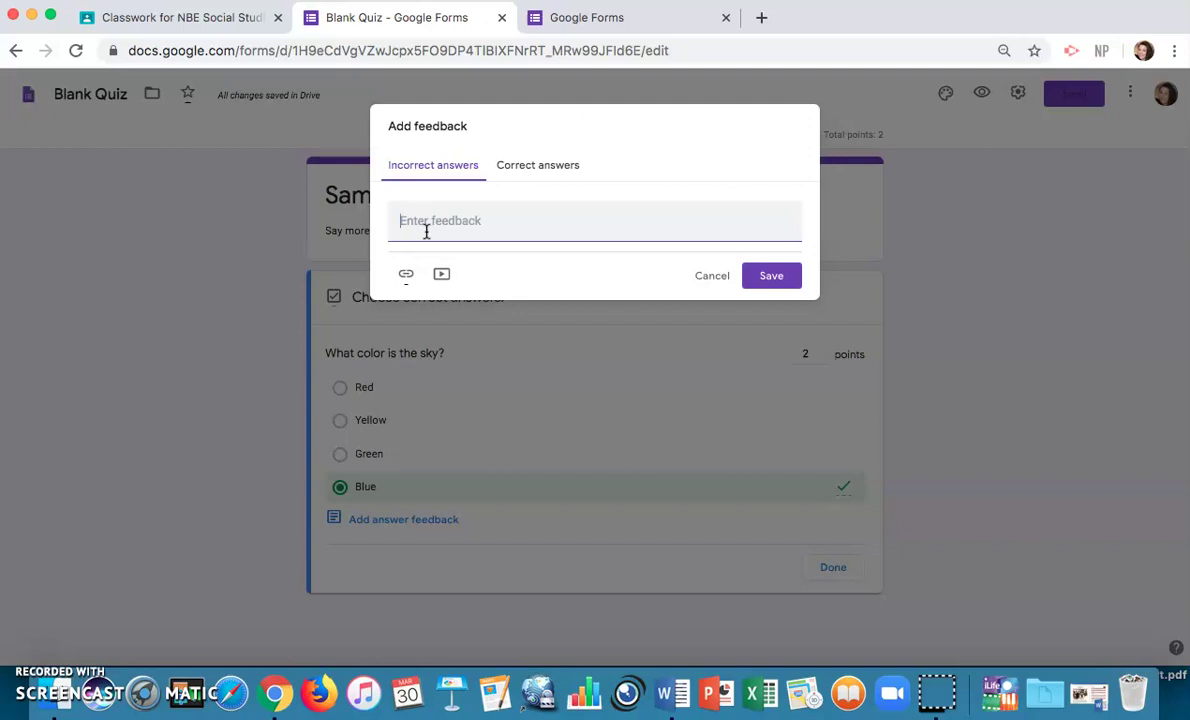
{"action": "type", "text": "Re"}
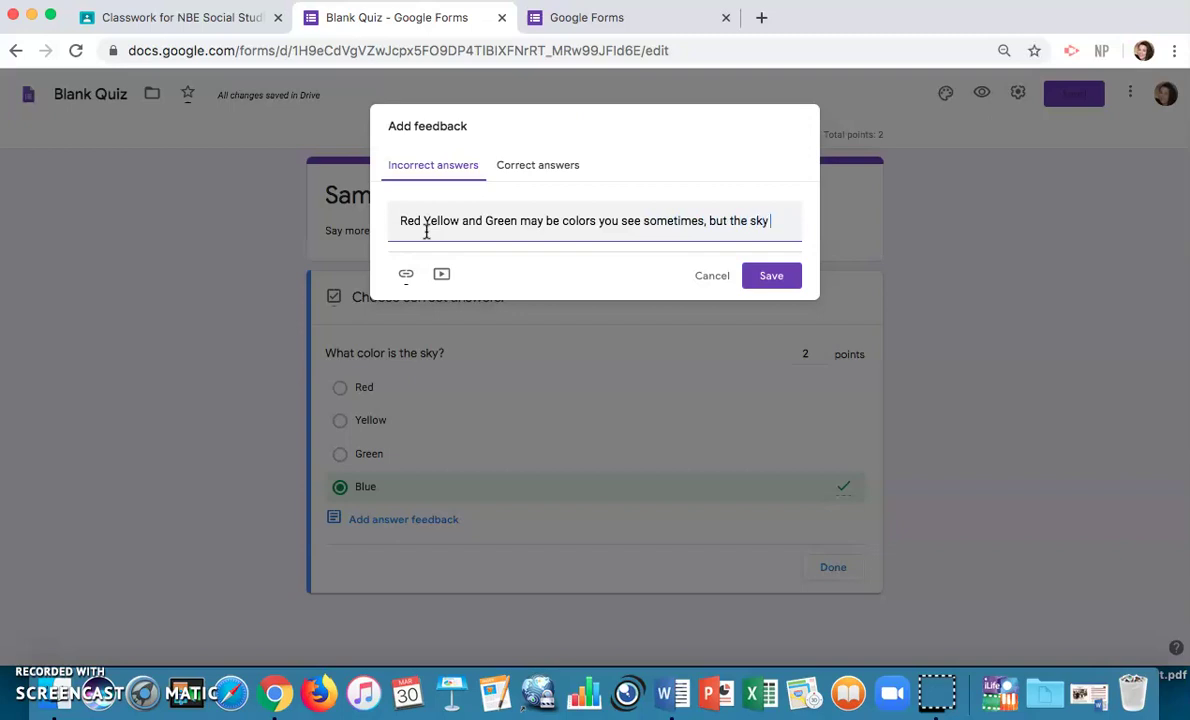
{"action": "type", "text": "generally accepted to be Blue."}
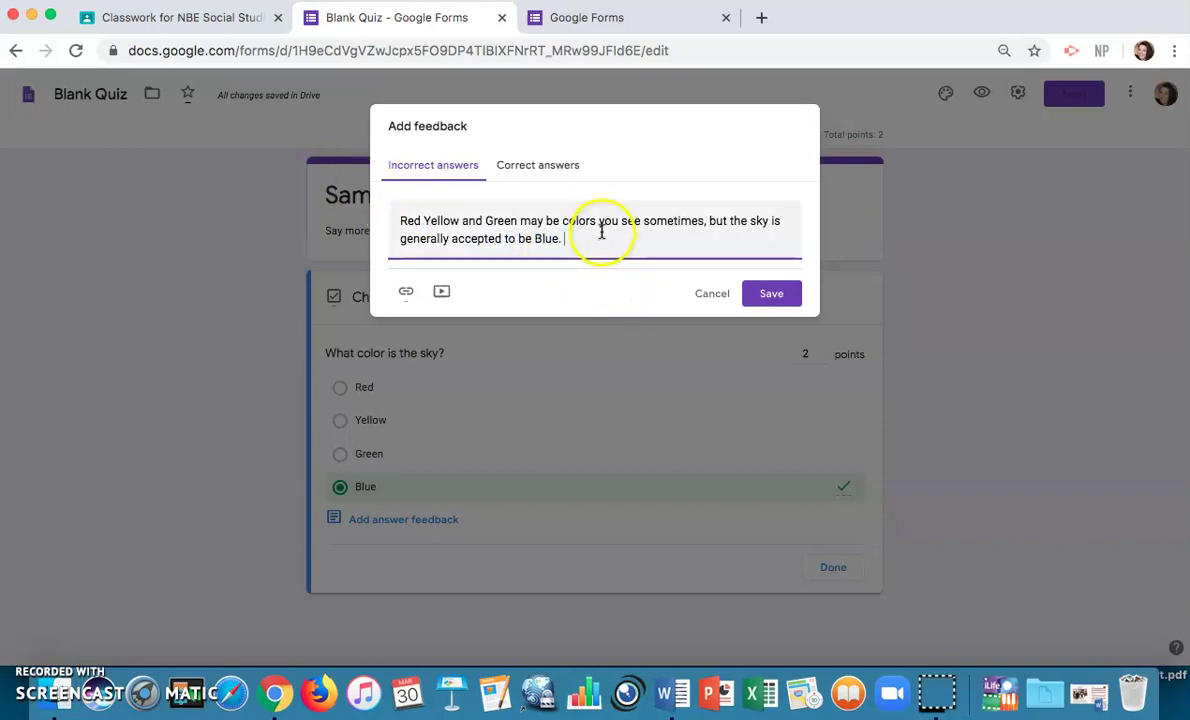
Enter the correct-answer feedback "Yes! The sky is blue! :) Learn more about the sky here!".
{"action": "left_click", "coordinate": [531, 166]}
{"action": "left_click", "coordinate": [496, 222]}
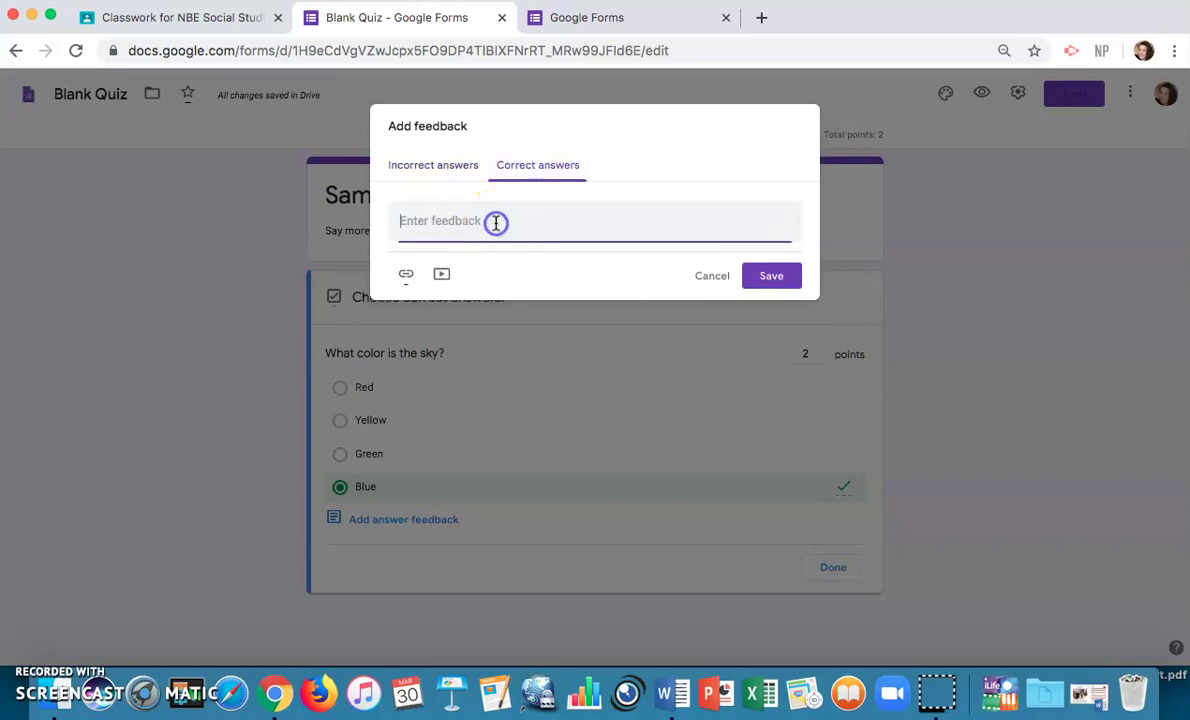
{"action": "type", "text": "Yes! The sky is blue! :)"}
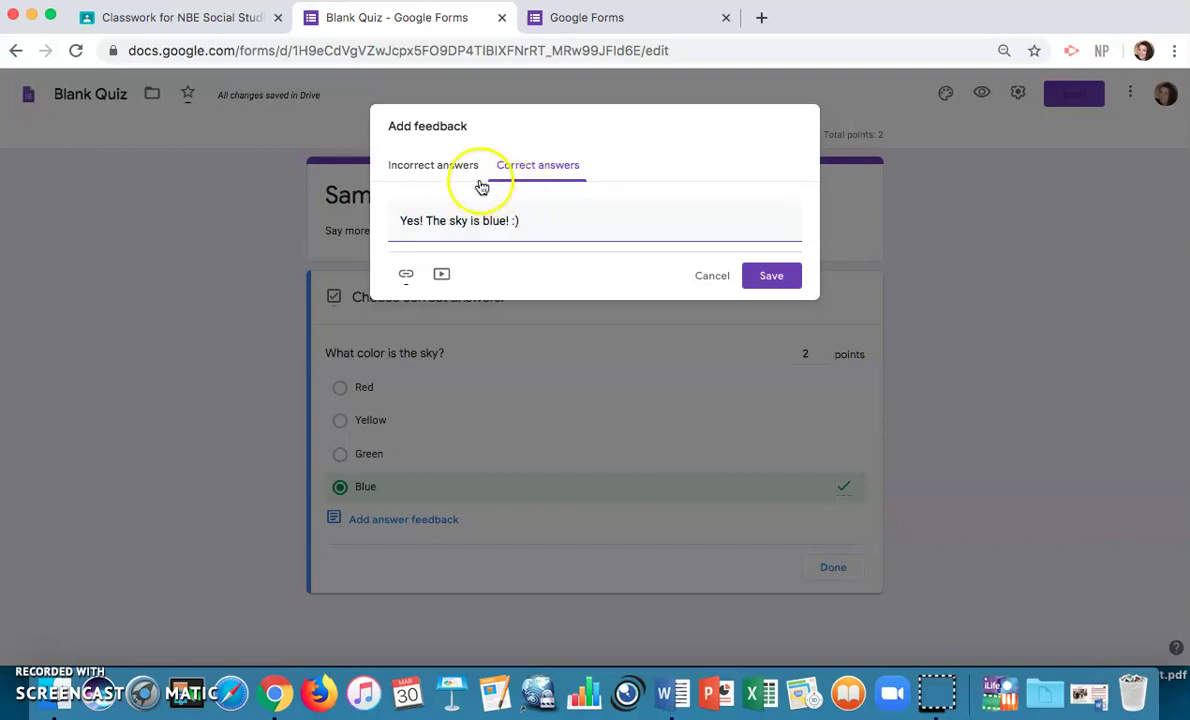
{"action": "left_click", "coordinate": [472, 176]}
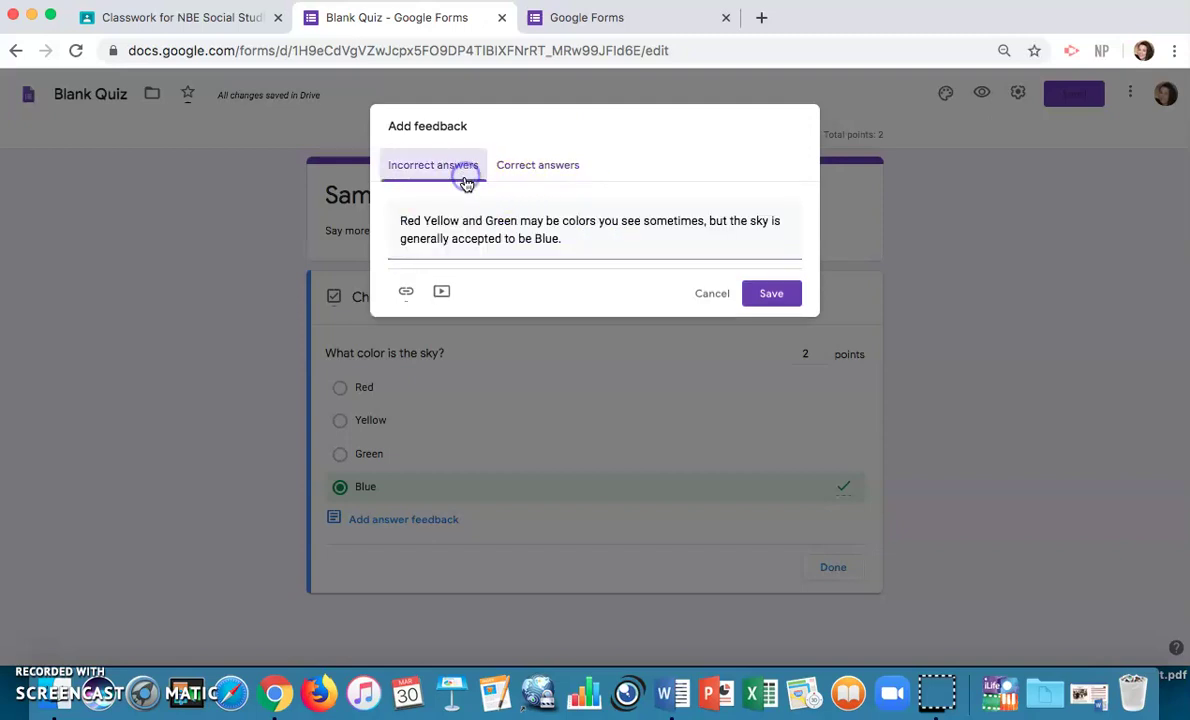
{"action": "left_click", "coordinate": [505, 170]}
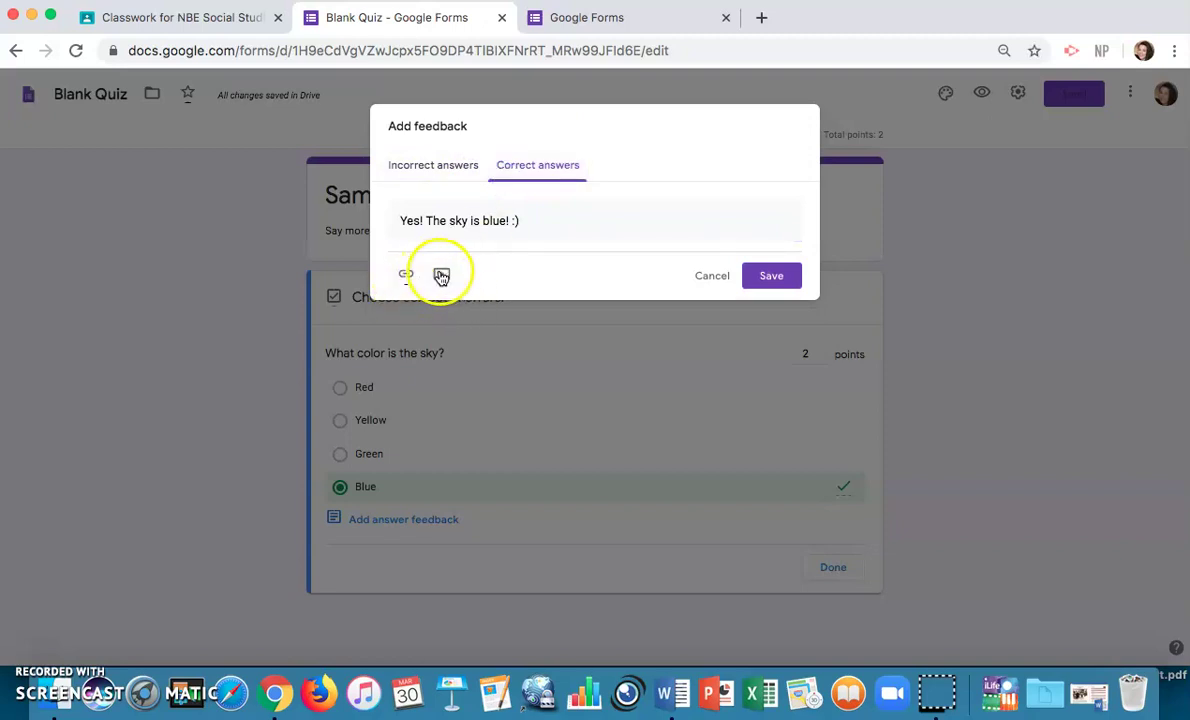
{"action": "left_click", "coordinate": [544, 223]}
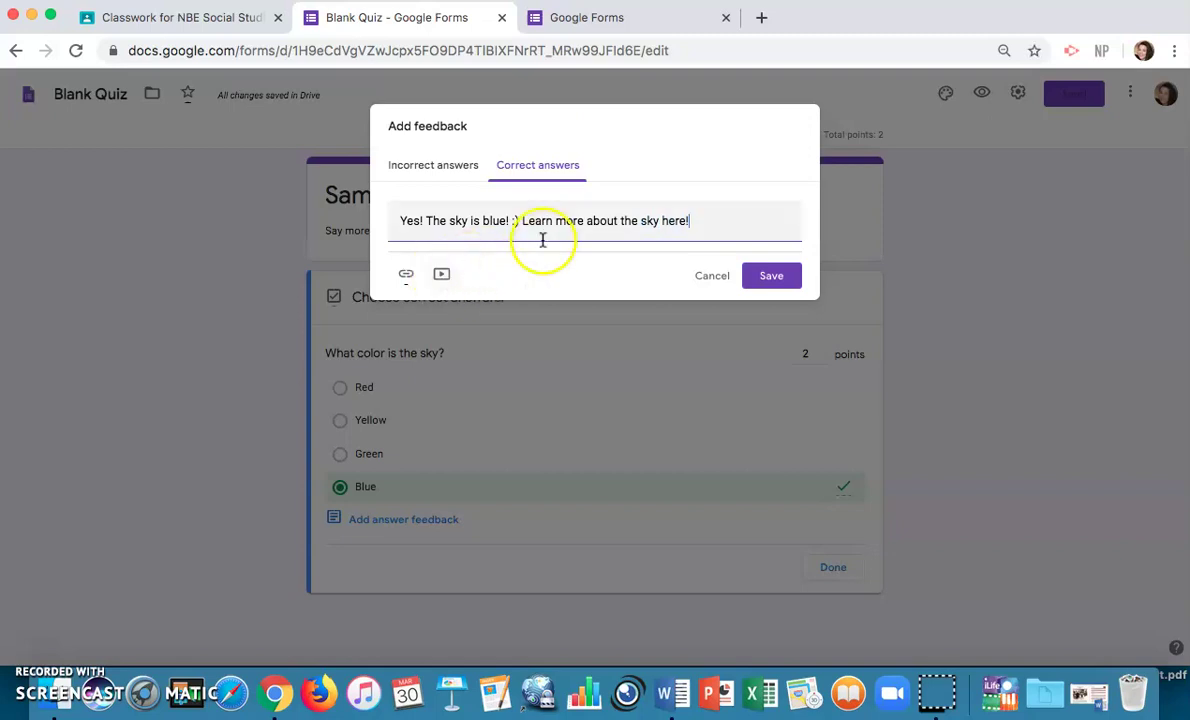
Search YouTube for "sky is blue", attach "Why is the sky blue? - CBSE 10" to the correct-answer feedback, and save the feedback.
{"action": "left_click", "coordinate": [434, 277]}
{"action": "left_click", "coordinate": [407, 227]}
{"action": "type", "text": "sk"}
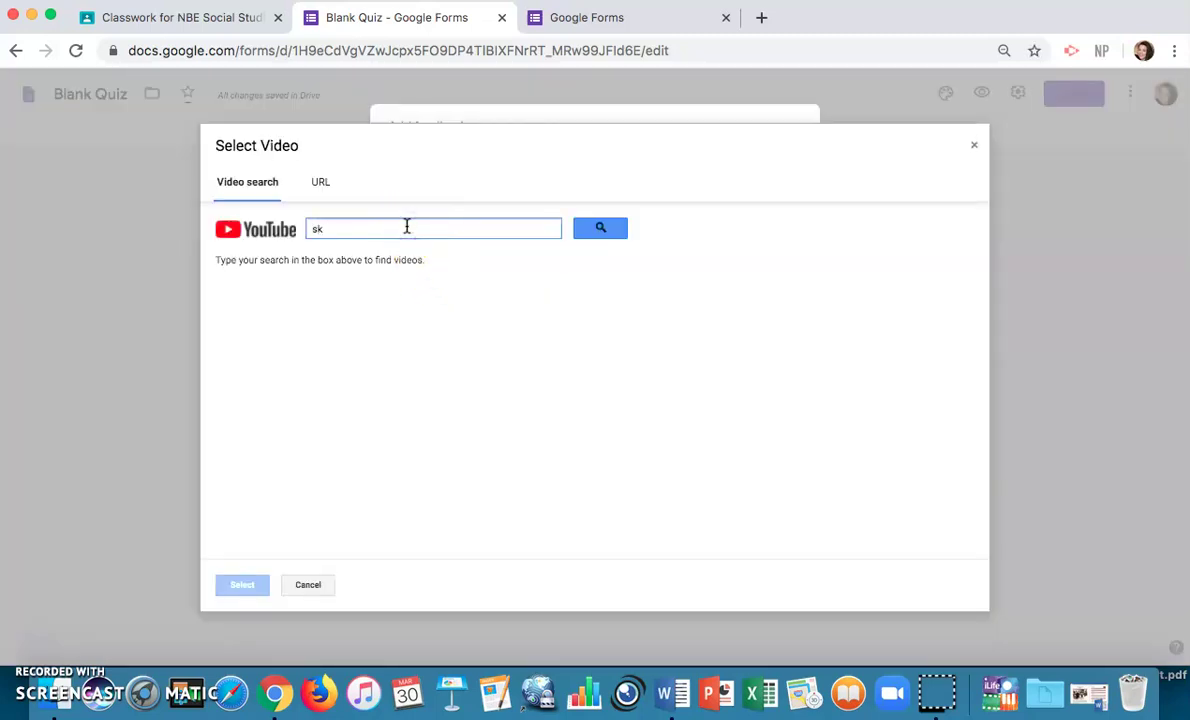
{"action": "type", "text": "i is blue"}
{"action": "key", "text": "Return"}
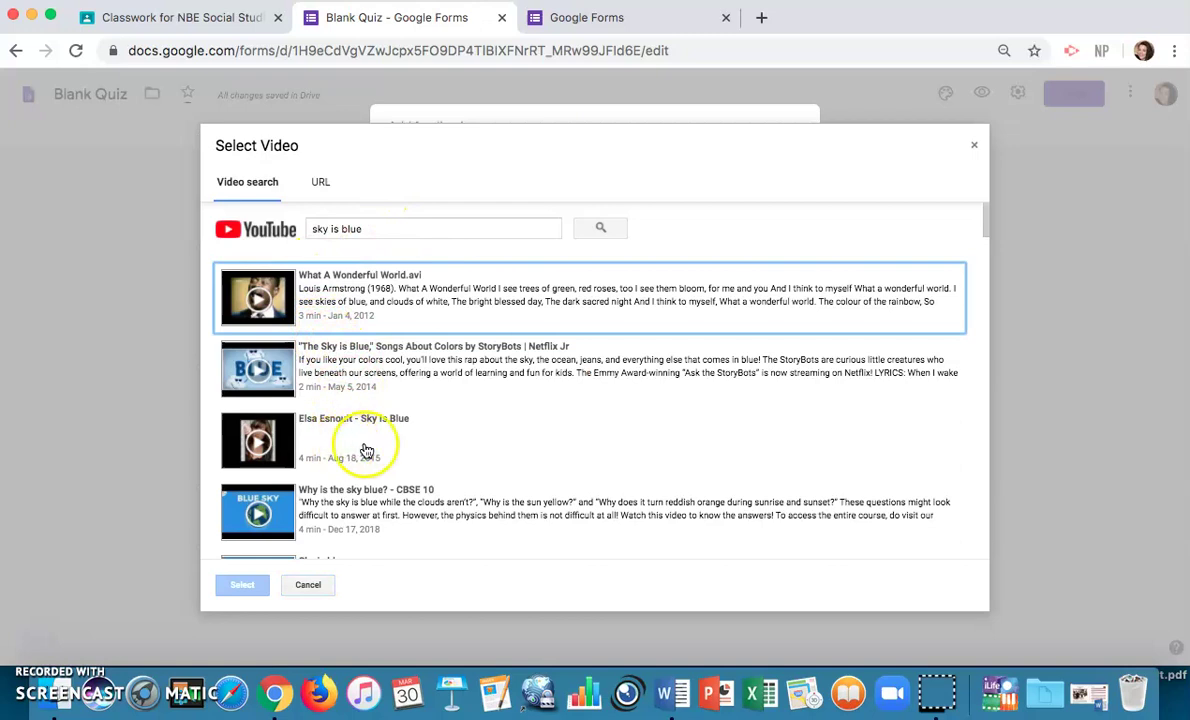
{"action": "scroll", "coordinate": [370, 452], "scroll_direction": "down", "scroll_amount": 3}
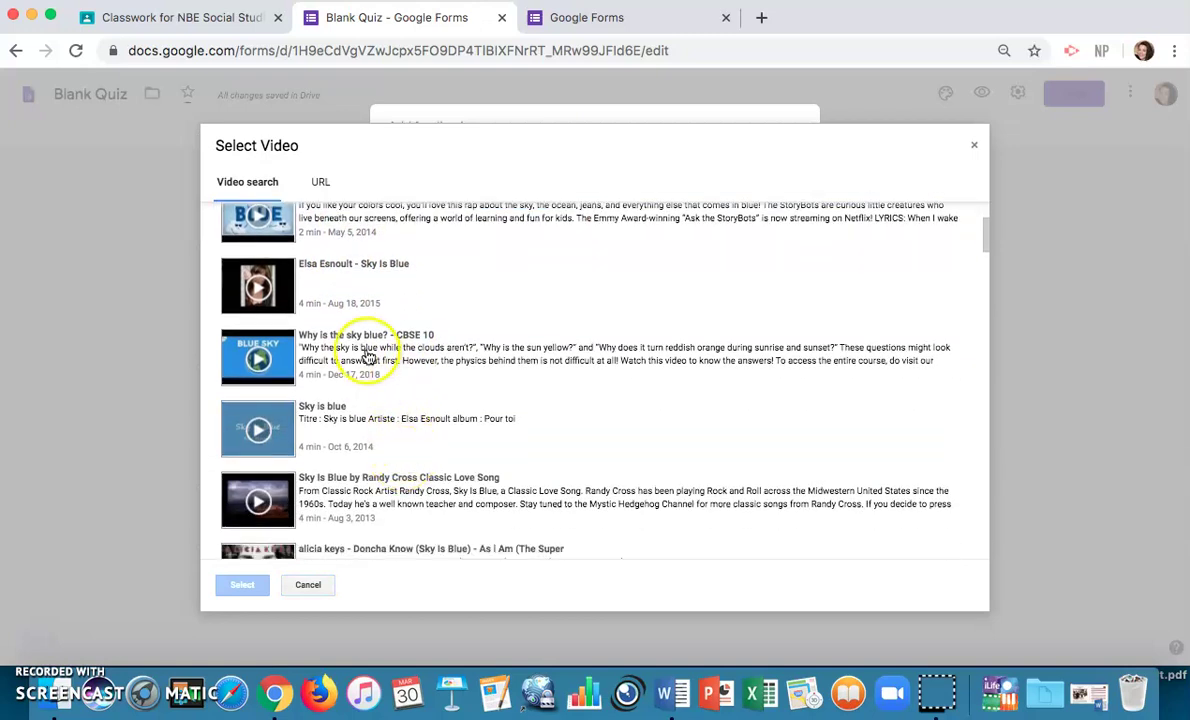
{"action": "left_click", "coordinate": [368, 357]}
{"action": "left_click", "coordinate": [238, 586]}
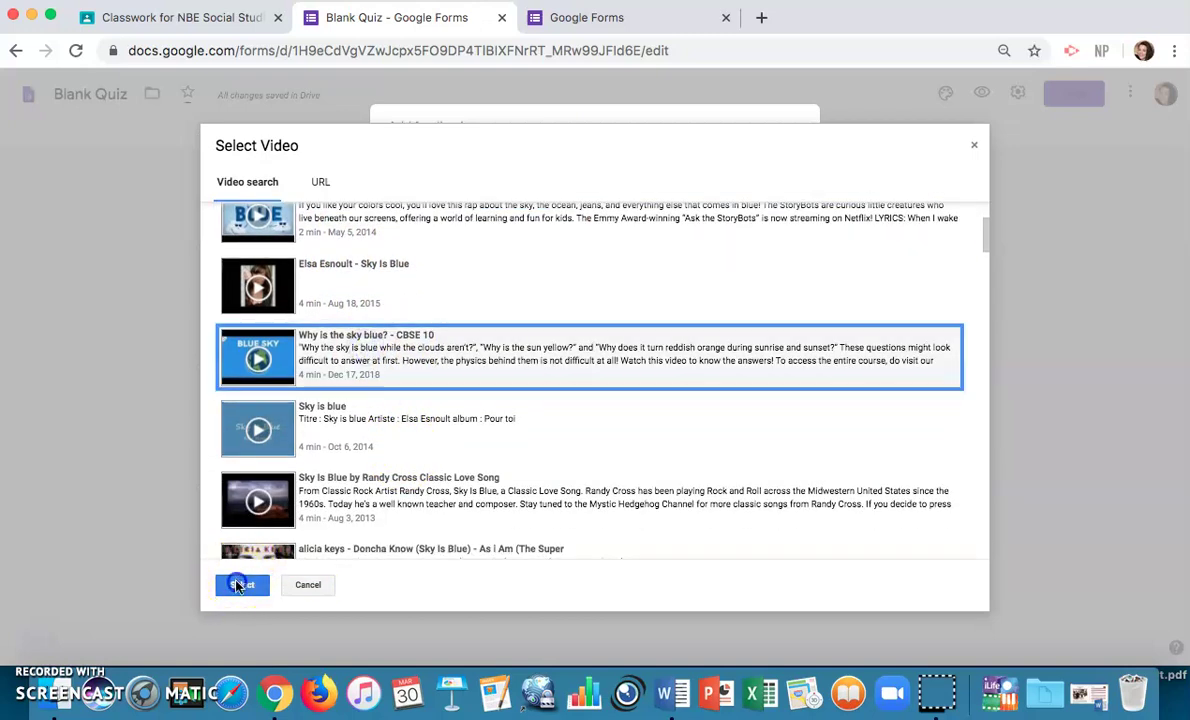
{"action": "left_click", "coordinate": [772, 319]}
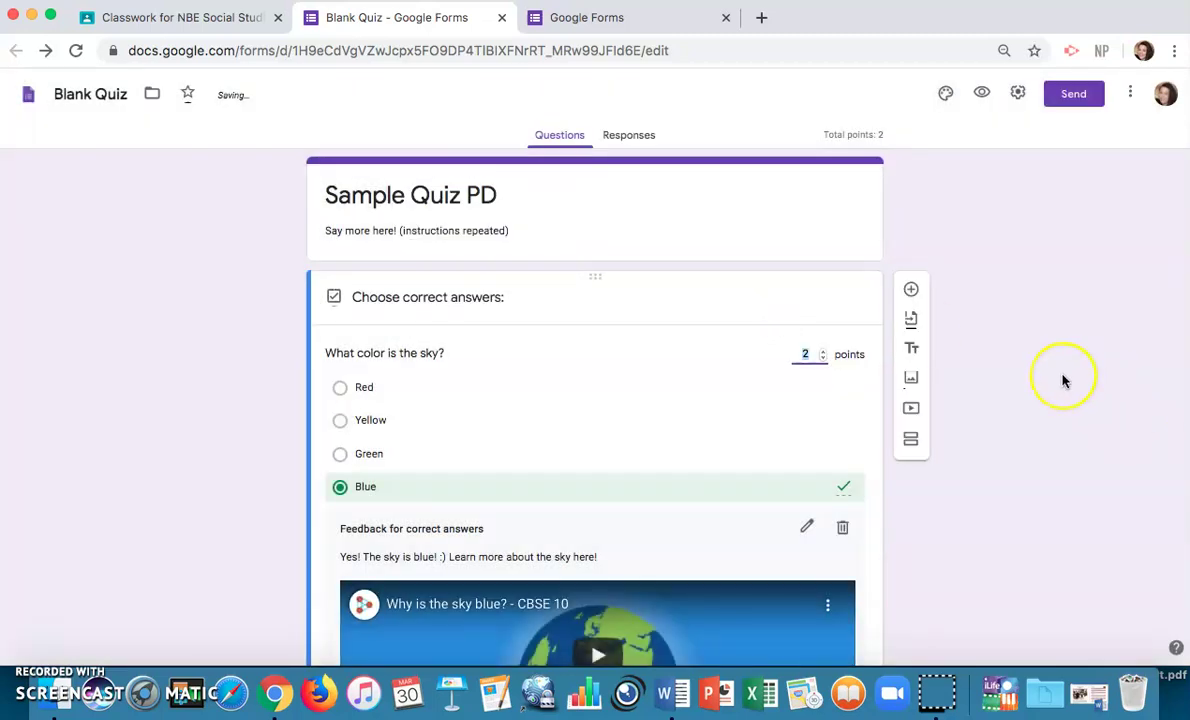
Review the sky question's answer key, including the correct-answer feedback with its video and the incorrect-answer feedback.
{"action": "scroll", "coordinate": [1063, 380], "scroll_direction": "down", "scroll_amount": 5}
{"action": "scroll", "coordinate": [1000, 410], "scroll_direction": "up", "scroll_amount": 4}
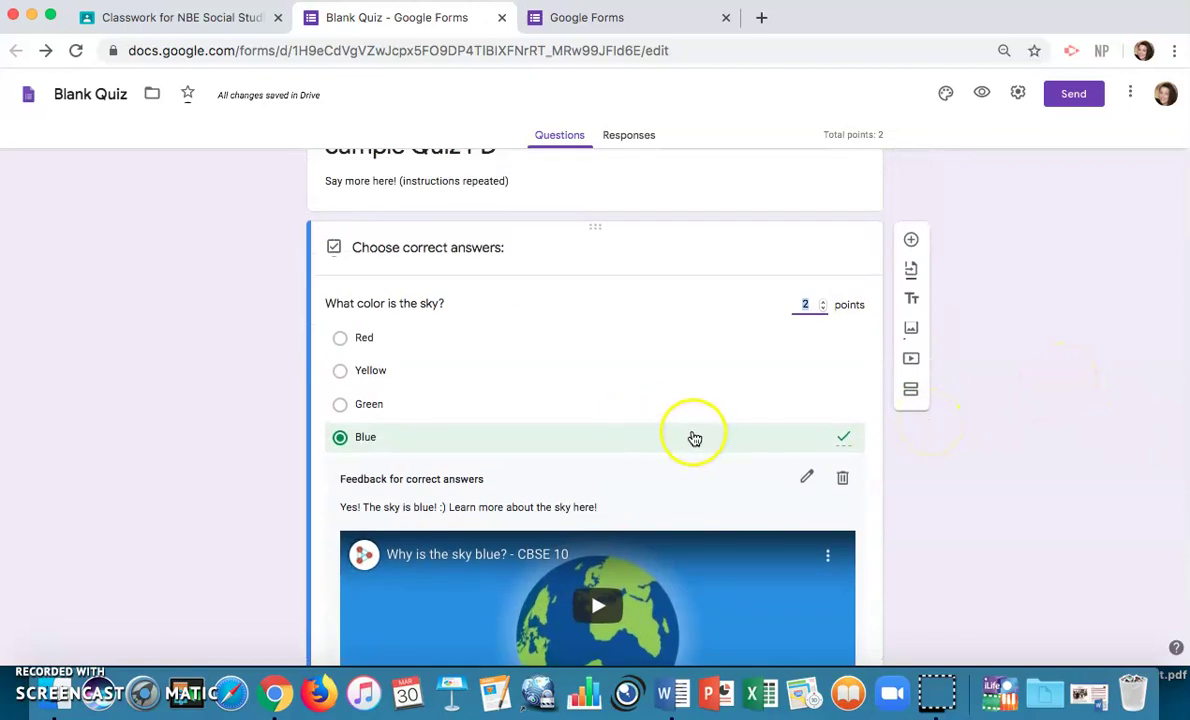
{"action": "scroll", "coordinate": [276, 505], "scroll_direction": "down", "scroll_amount": 3}
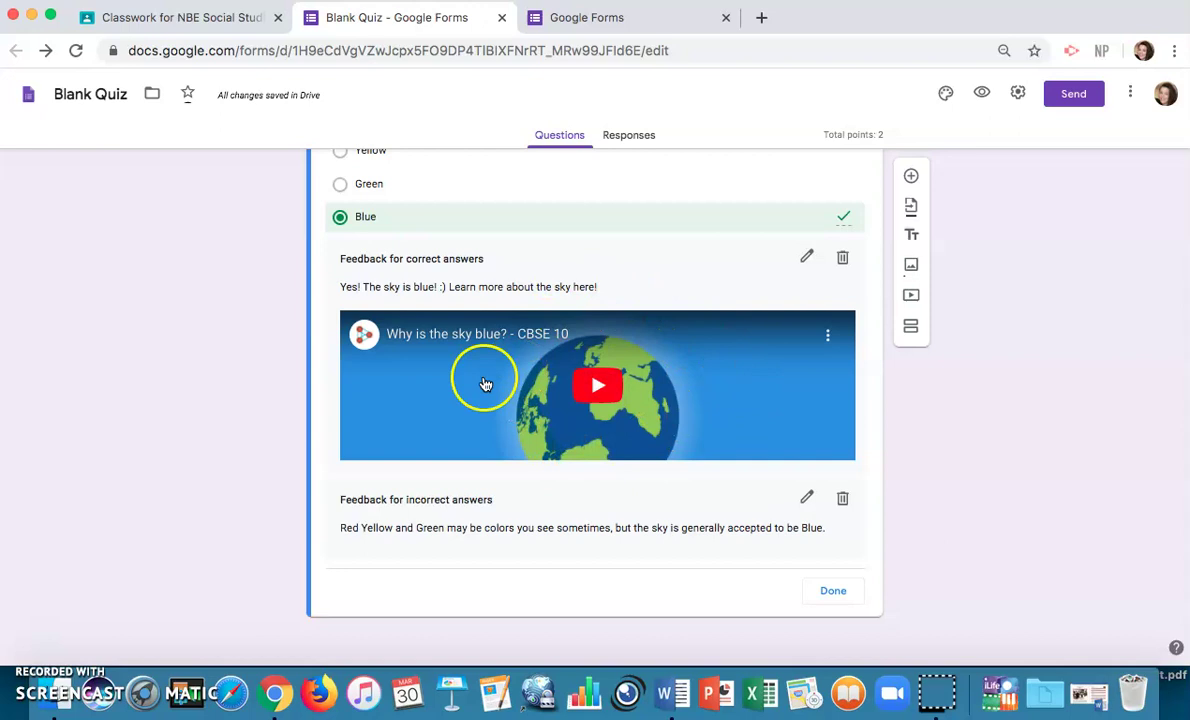
{"action": "scroll", "coordinate": [160, 421], "scroll_direction": "up", "scroll_amount": 5}
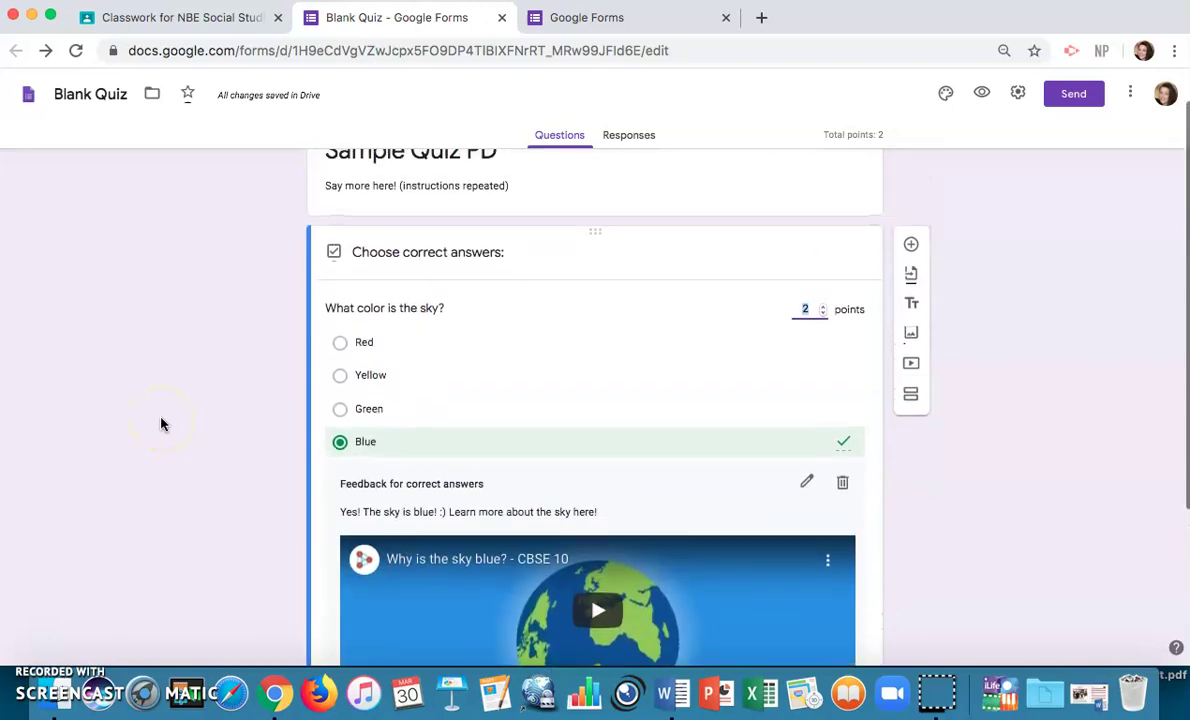
{"action": "scroll", "coordinate": [160, 421], "scroll_direction": "up", "scroll_amount": 1}
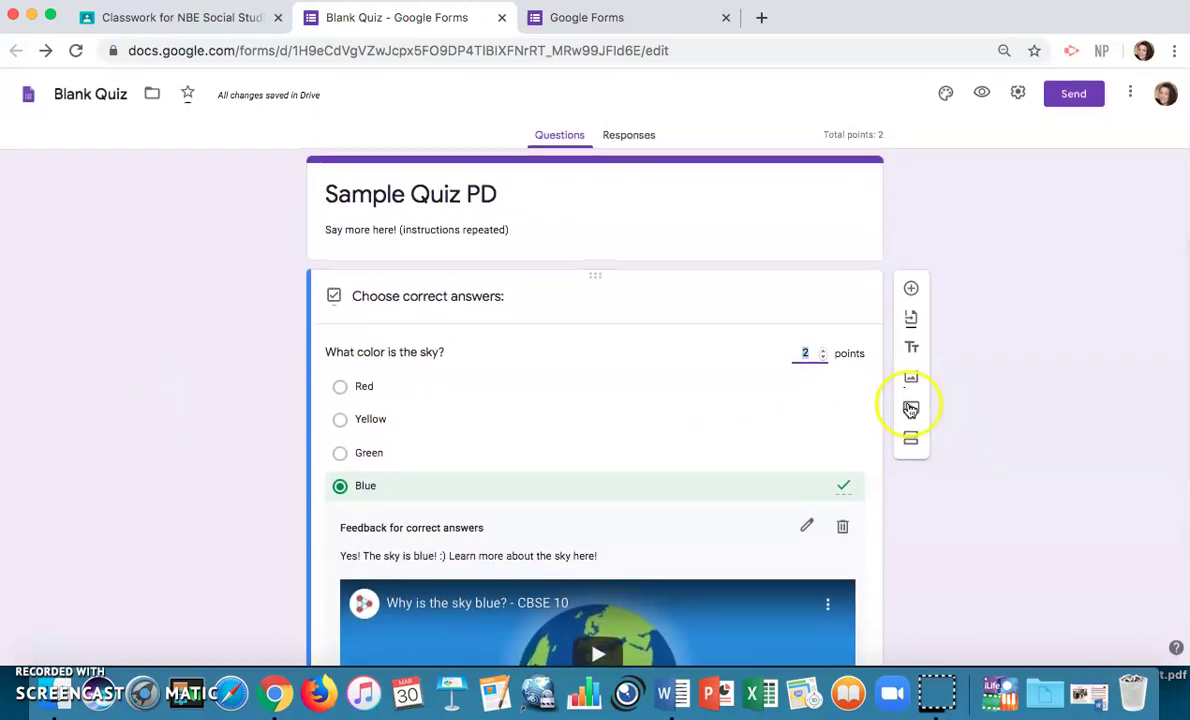
{"action": "scroll", "coordinate": [910, 408], "scroll_direction": "down", "scroll_amount": 6}
{"action": "scroll", "coordinate": [912, 488], "scroll_direction": "up", "scroll_amount": 2}
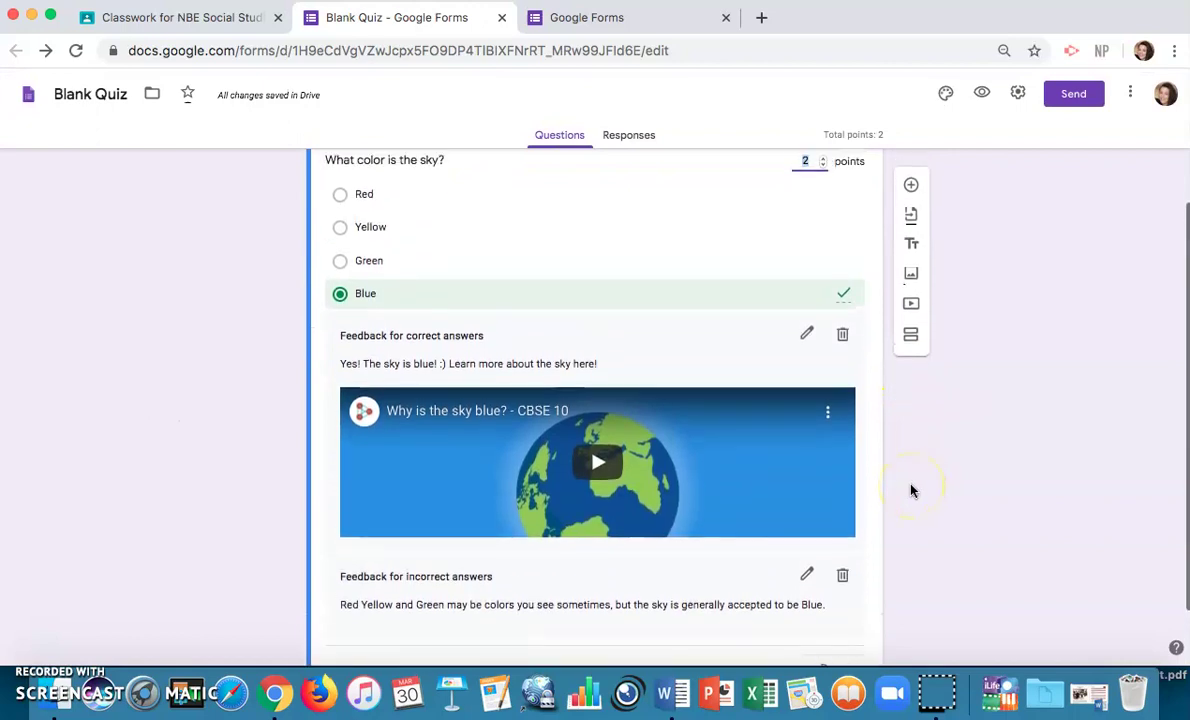
{"action": "scroll", "coordinate": [912, 490], "scroll_direction": "up", "scroll_amount": 2}
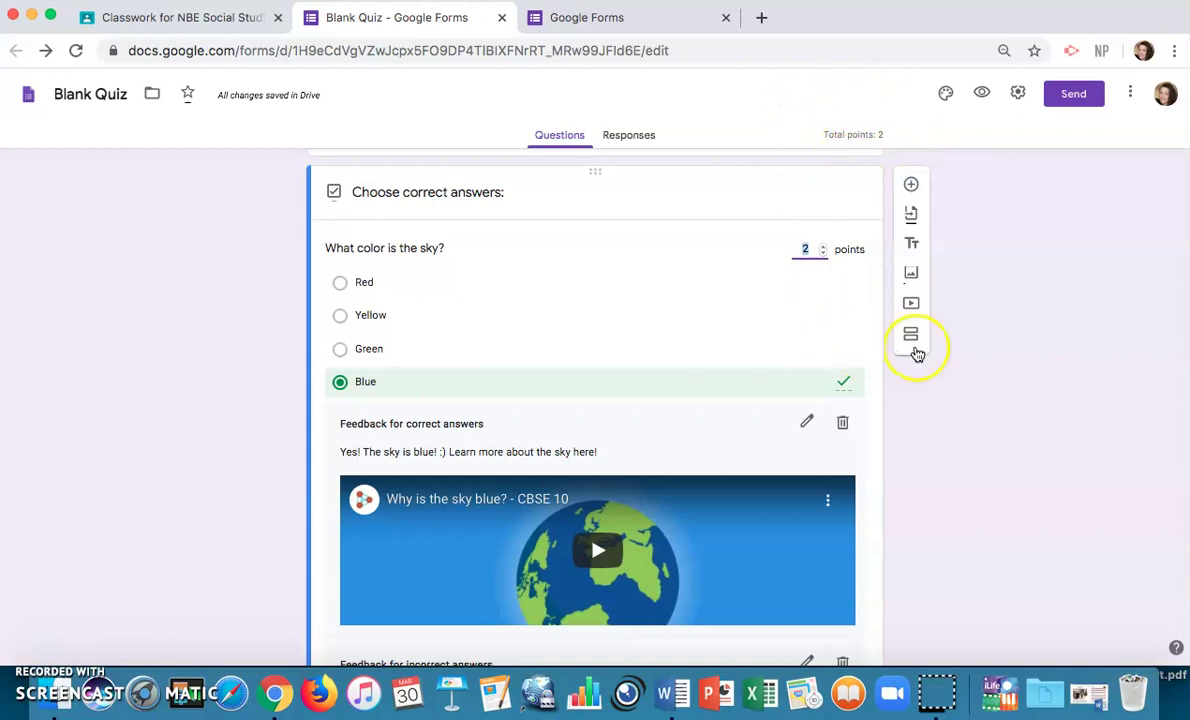
{"action": "scroll", "coordinate": [1010, 359], "scroll_direction": "down", "scroll_amount": 3}
{"action": "scroll", "coordinate": [1010, 360], "scroll_direction": "up", "scroll_amount": 1}
{"action": "scroll", "coordinate": [1010, 360], "scroll_direction": "down", "scroll_amount": 1}
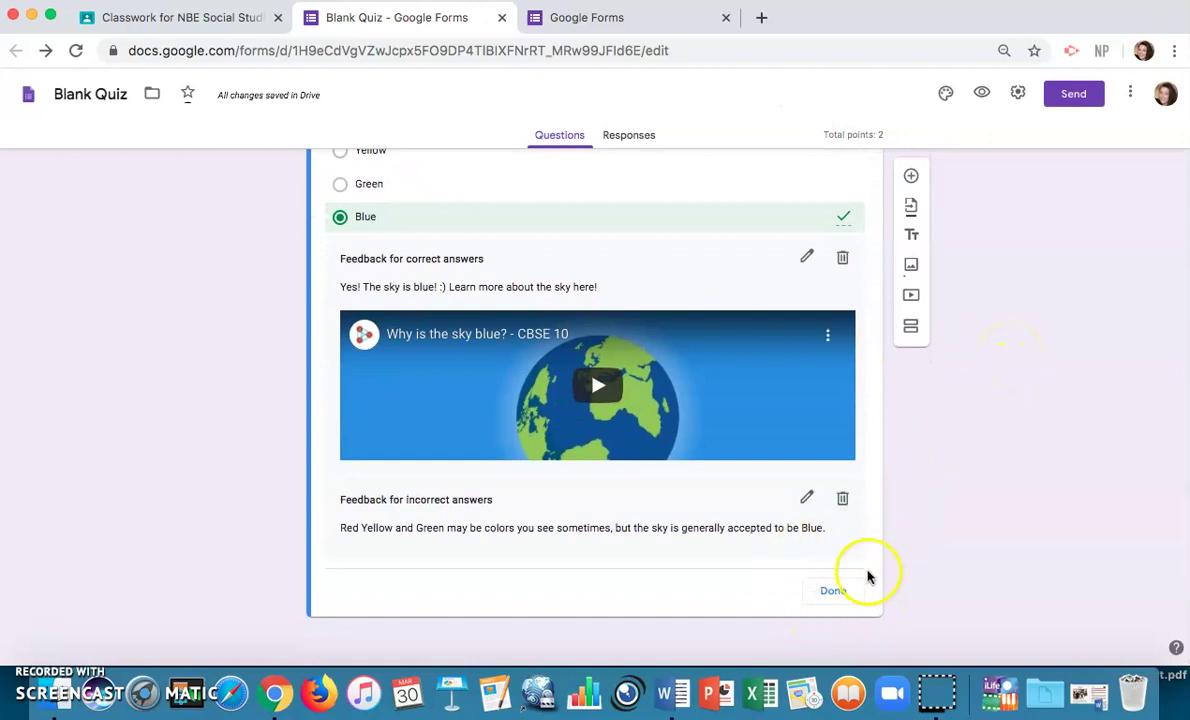
Finish the sky question's answer key and make the question required.
{"action": "left_click", "coordinate": [834, 589]}
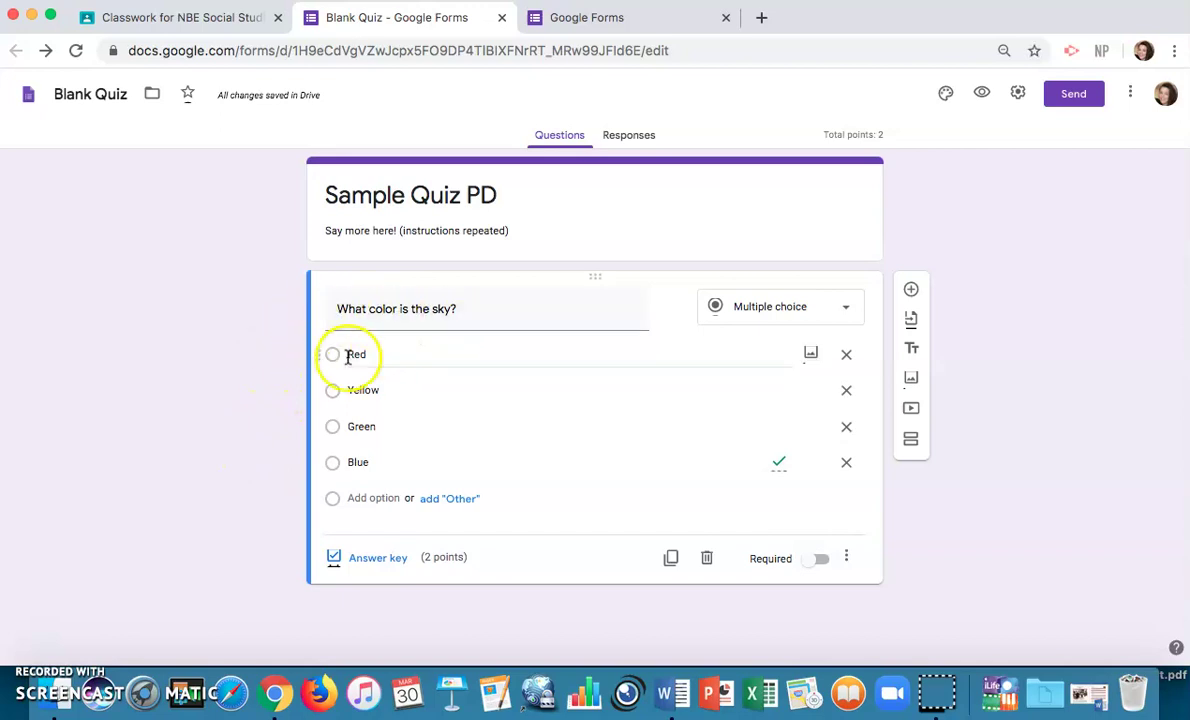
{"action": "scroll", "coordinate": [387, 523], "scroll_direction": "down", "scroll_amount": 1}
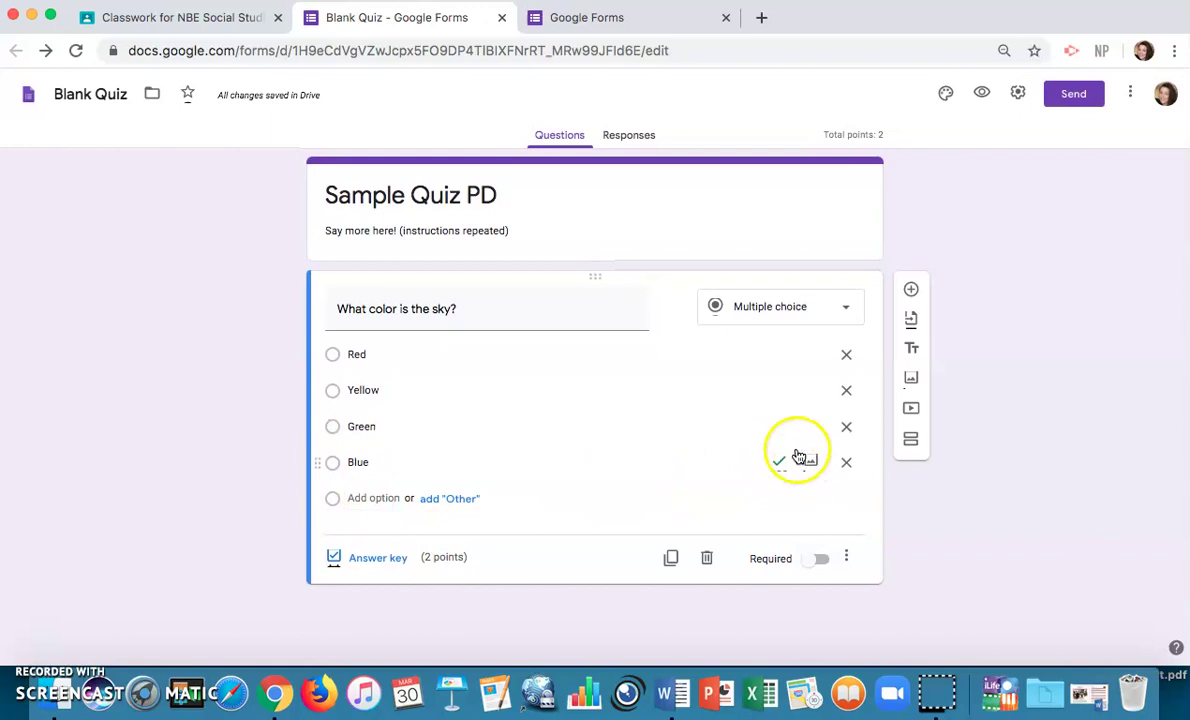
{"action": "left_click", "coordinate": [818, 560]}
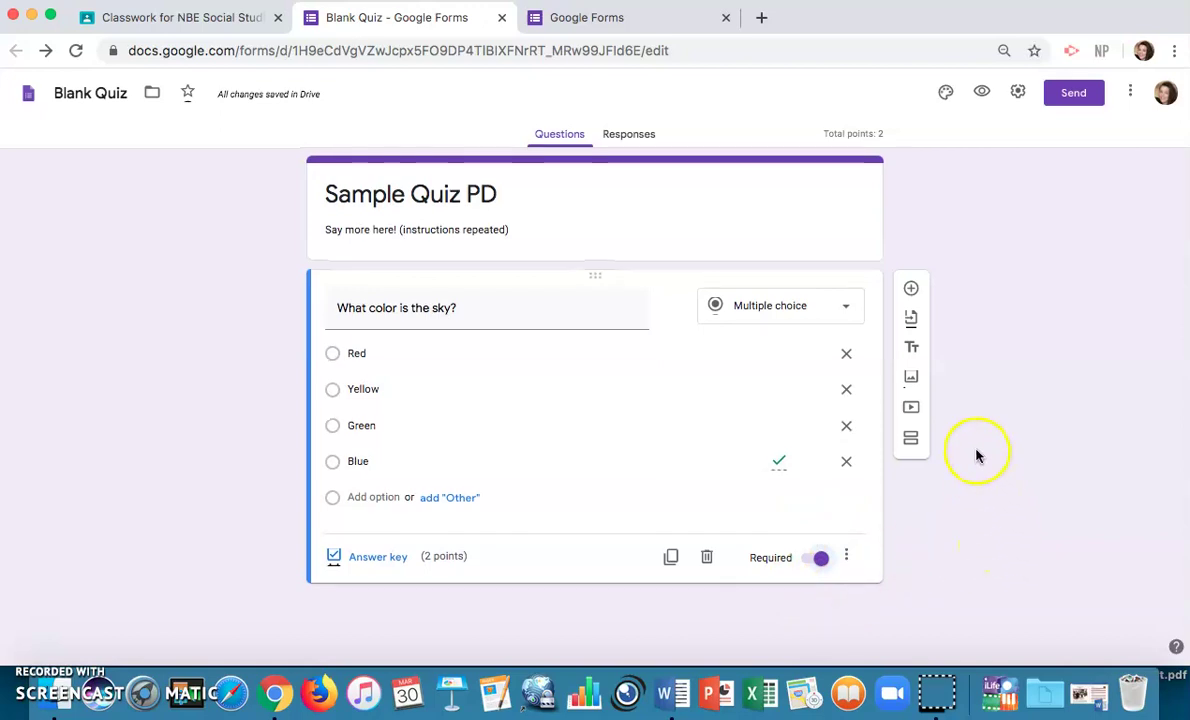
Add a second multiple choice question below the sky question with the text "What color is the grass?".
{"action": "left_click", "coordinate": [911, 294]}
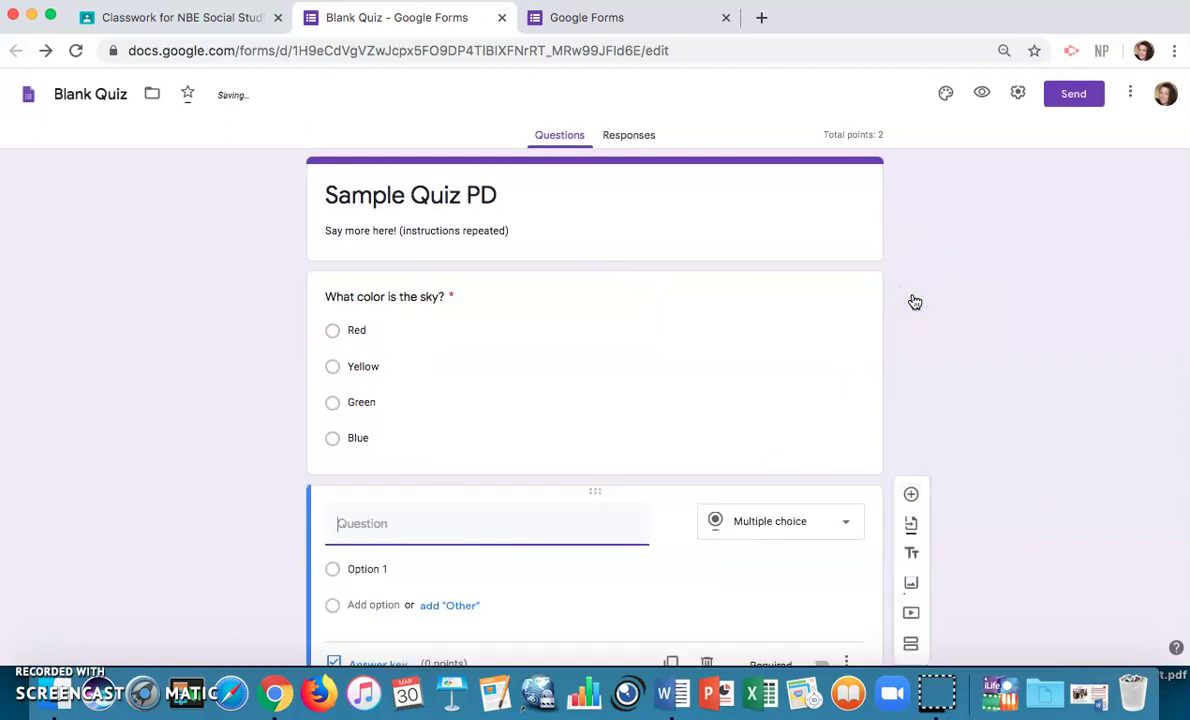
{"action": "left_click", "coordinate": [496, 451]}
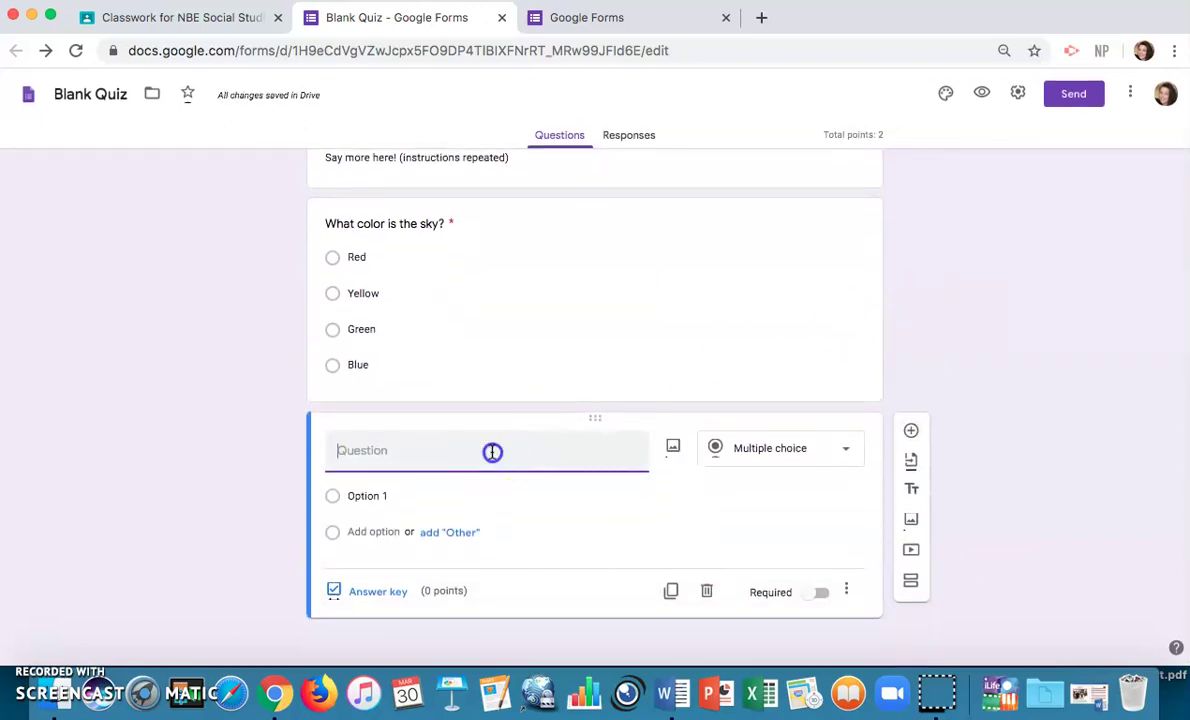
{"action": "type", "text": "Wht"}
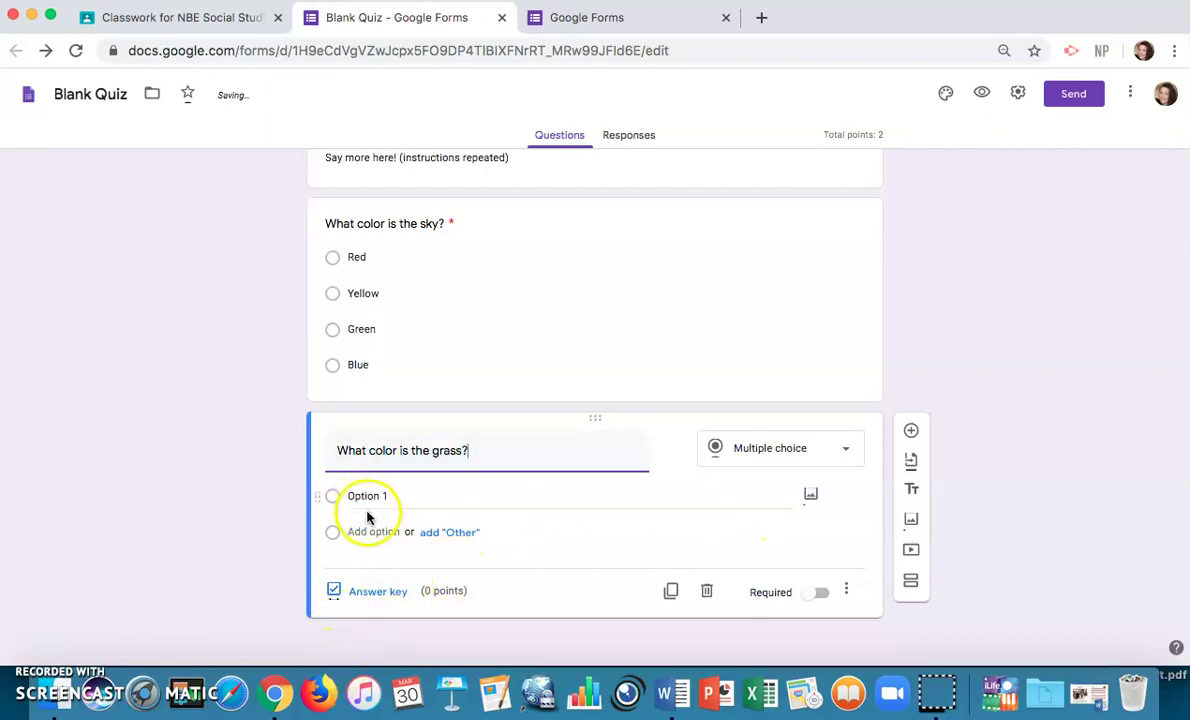
{"action": "left_click", "coordinate": [374, 591]}
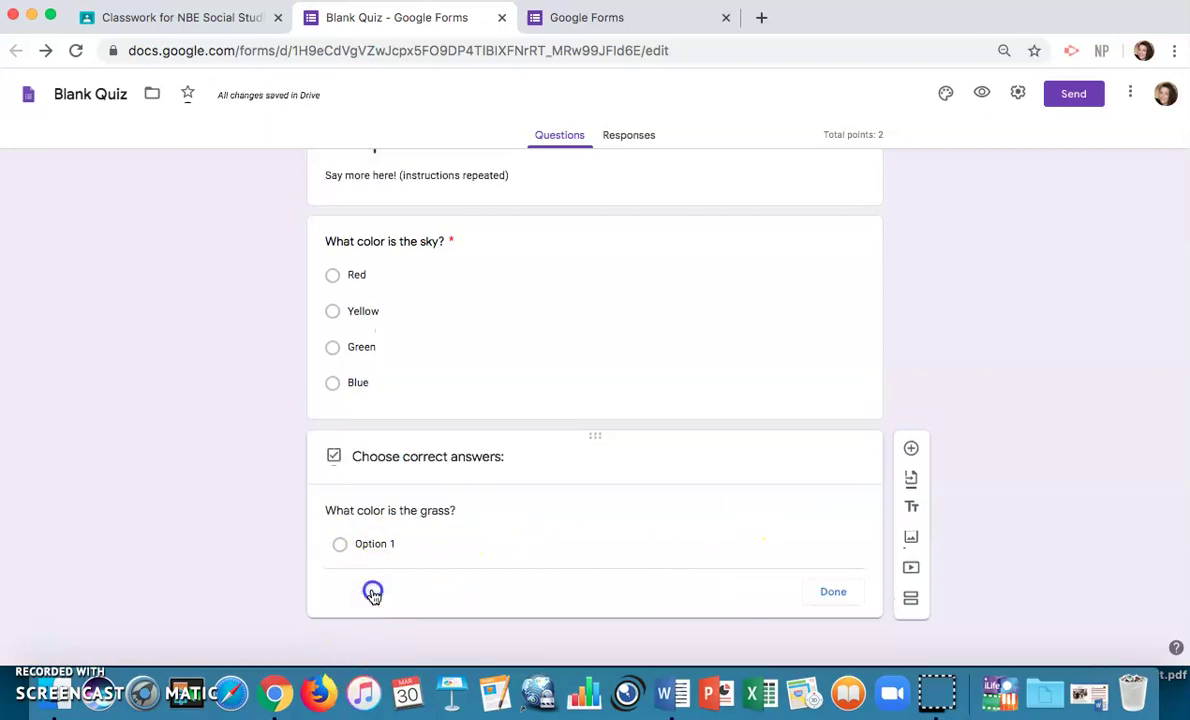
{"action": "left_click", "coordinate": [834, 611]}
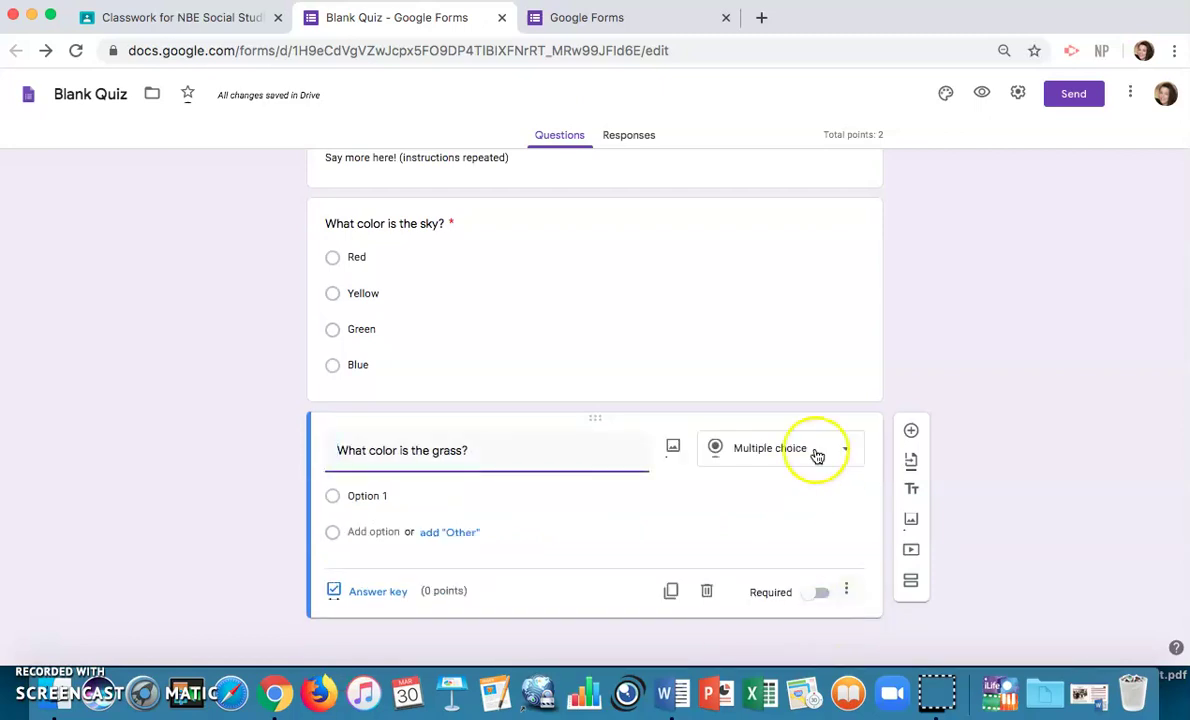
Make the grass question required and set its answer key to 2 points with Option 1 as the correct answer.
{"action": "left_click", "coordinate": [815, 597]}
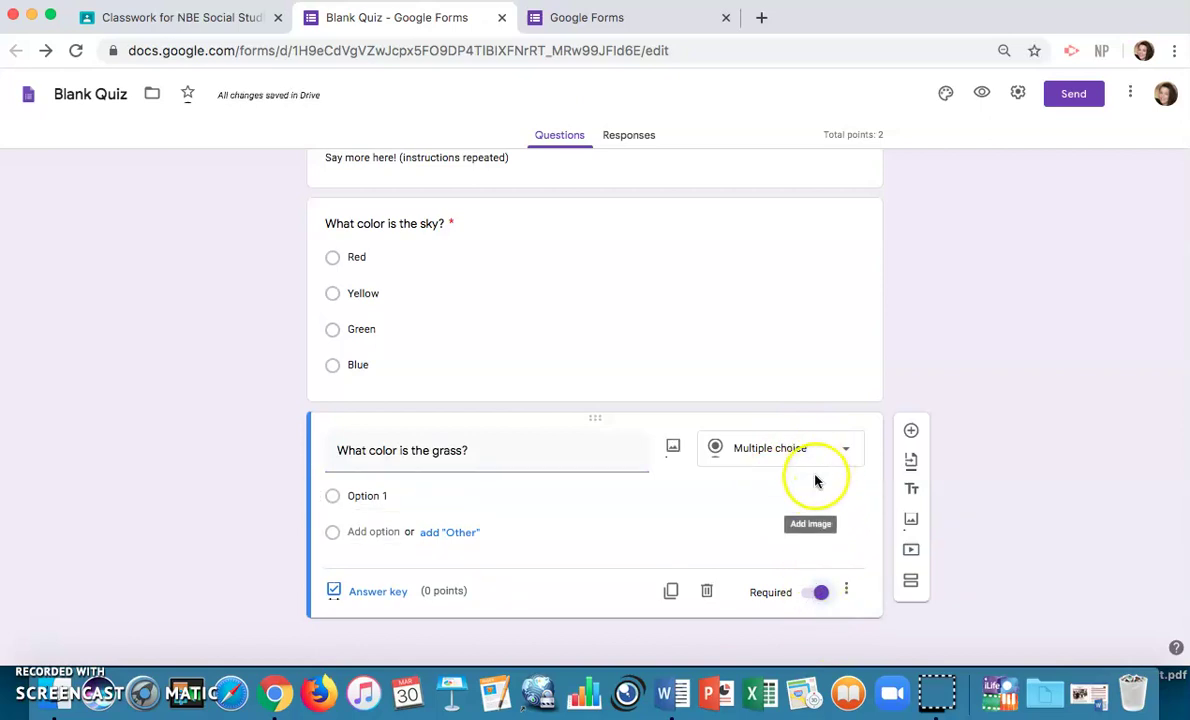
{"action": "scroll", "coordinate": [825, 498], "scroll_direction": "up", "scroll_amount": 1}
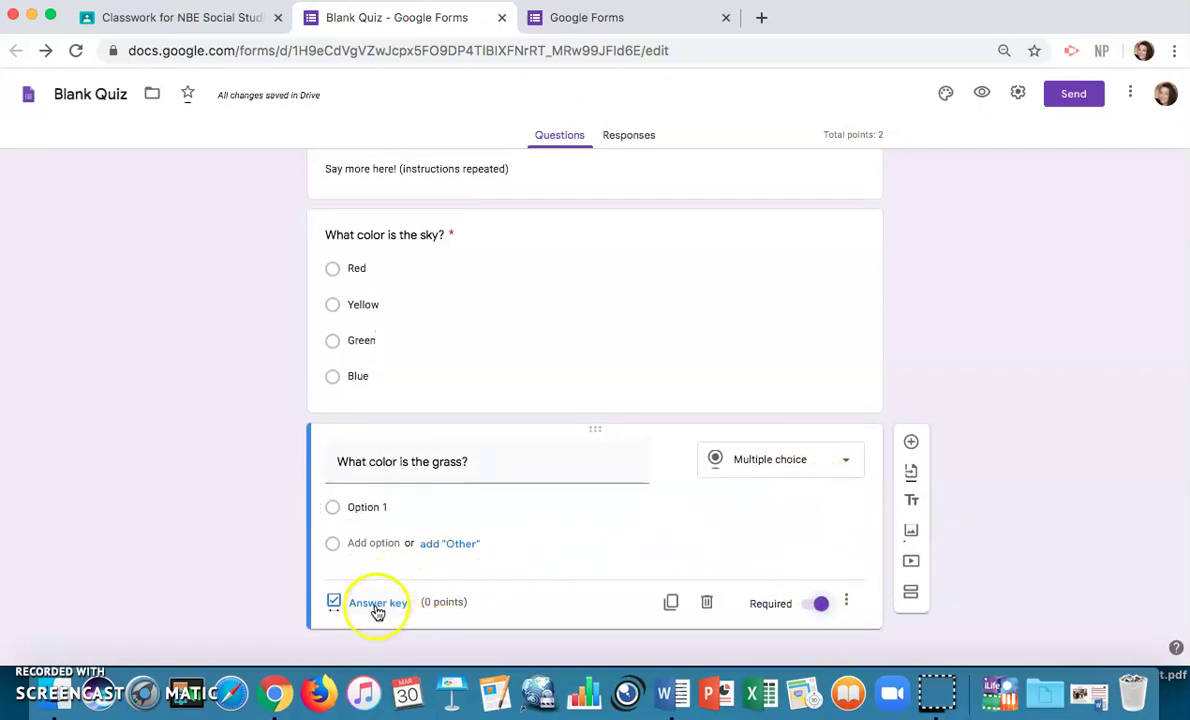
{"action": "left_click", "coordinate": [377, 604]}
{"action": "left_click", "coordinate": [822, 502]}
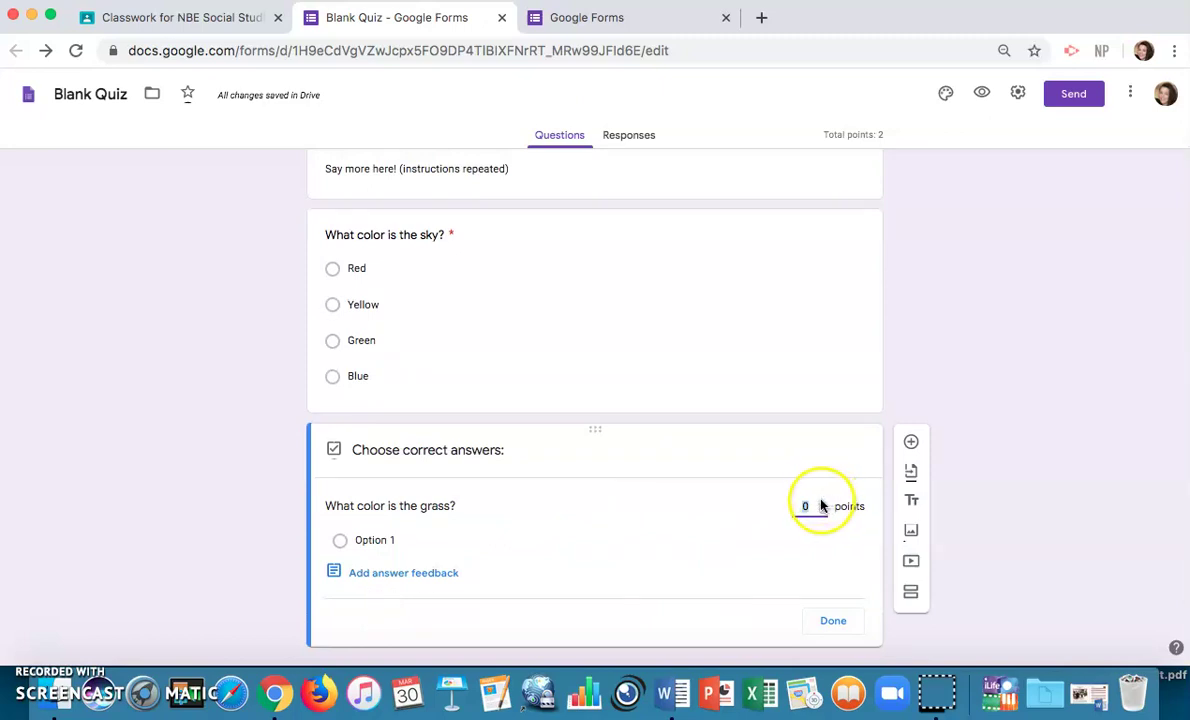
{"action": "left_click", "coordinate": [370, 545]}
{"action": "left_click", "coordinate": [834, 621]}
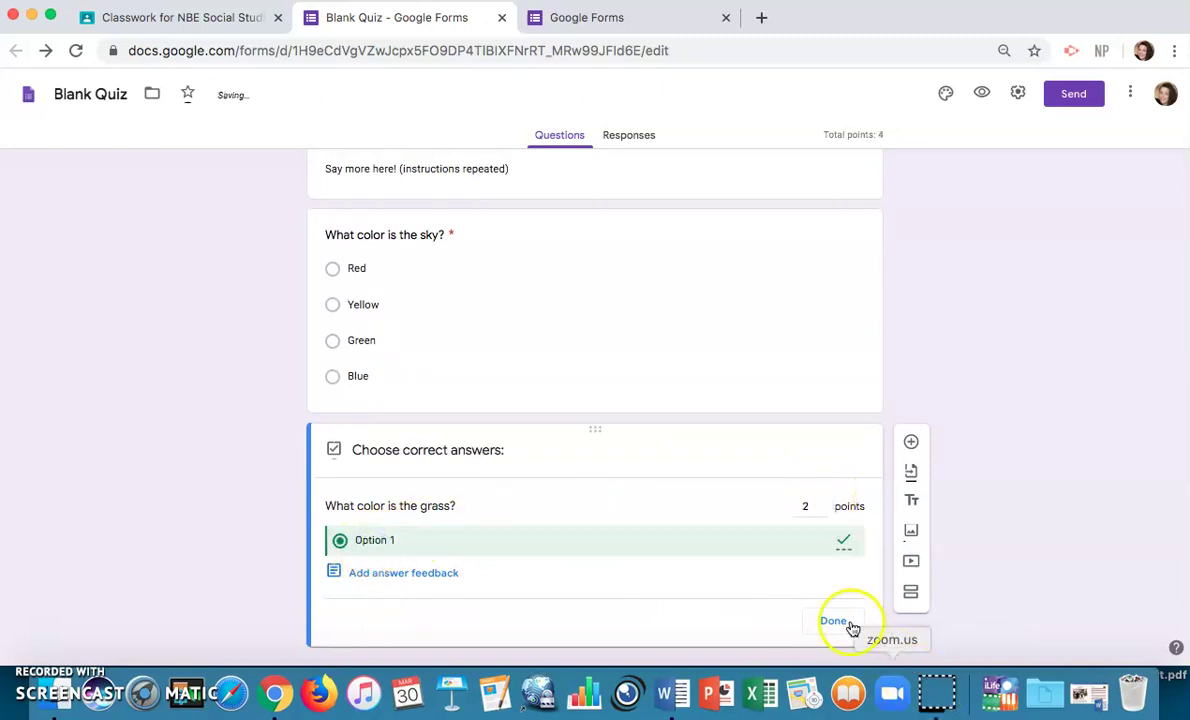
Enter Green, Yellow and Blue as the grass question's answer options, with Green replacing Option 1.
{"action": "left_click", "coordinate": [366, 507]}
{"action": "type", "text": "Green"}
{"action": "left_click", "coordinate": [373, 543]}
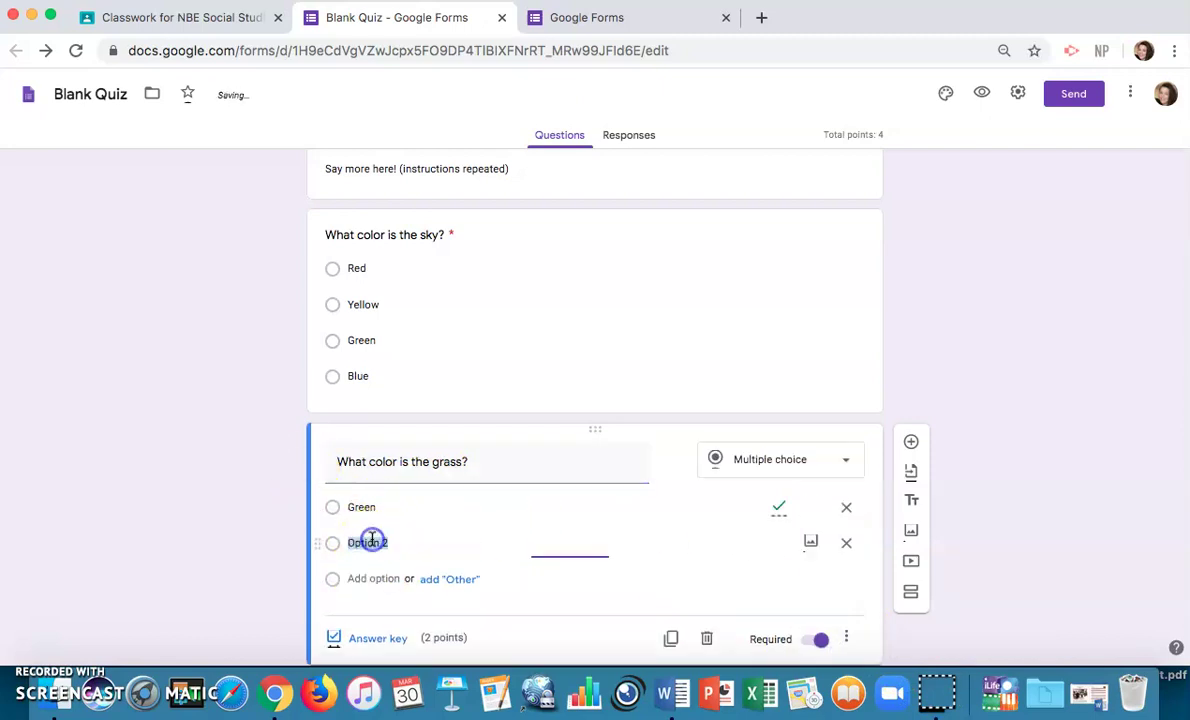
{"action": "type", "text": "Yellow"}
{"action": "left_click", "coordinate": [373, 578]}
{"action": "left_click", "coordinate": [207, 566]}
{"action": "scroll", "coordinate": [207, 566], "scroll_direction": "down", "scroll_amount": 2}
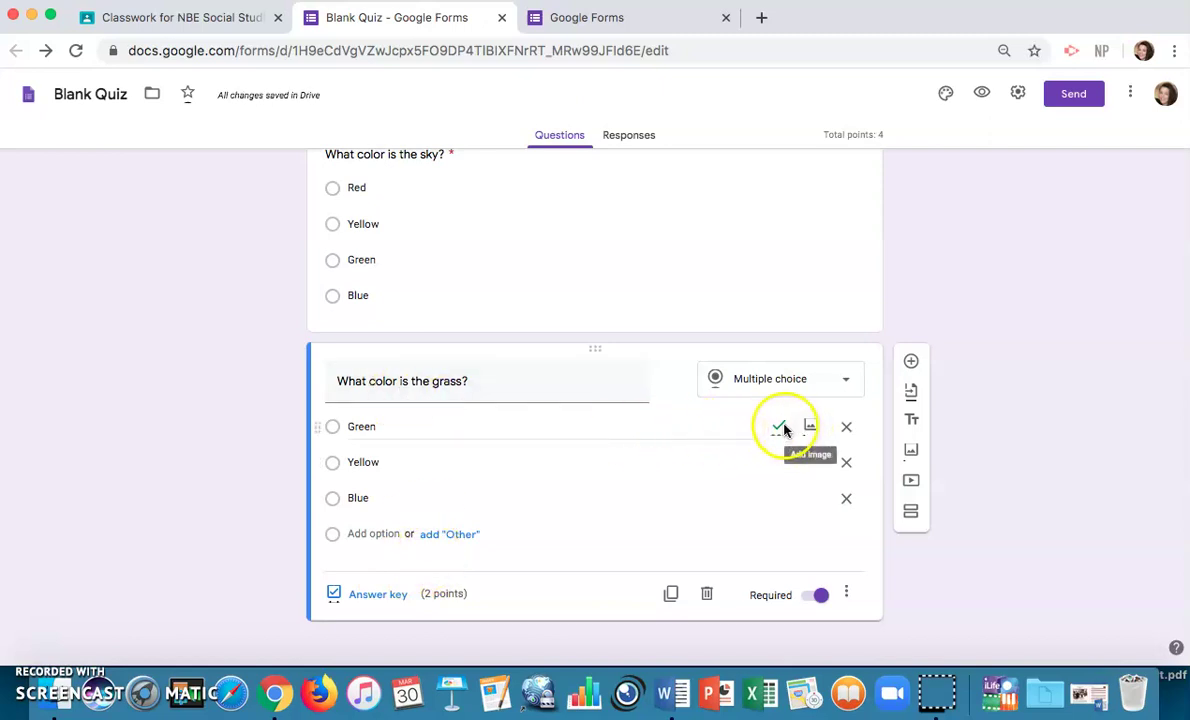
Check the grass question's answer key, close it, and look over the whole quiz from the title to the last question.
{"action": "left_click", "coordinate": [384, 598]}
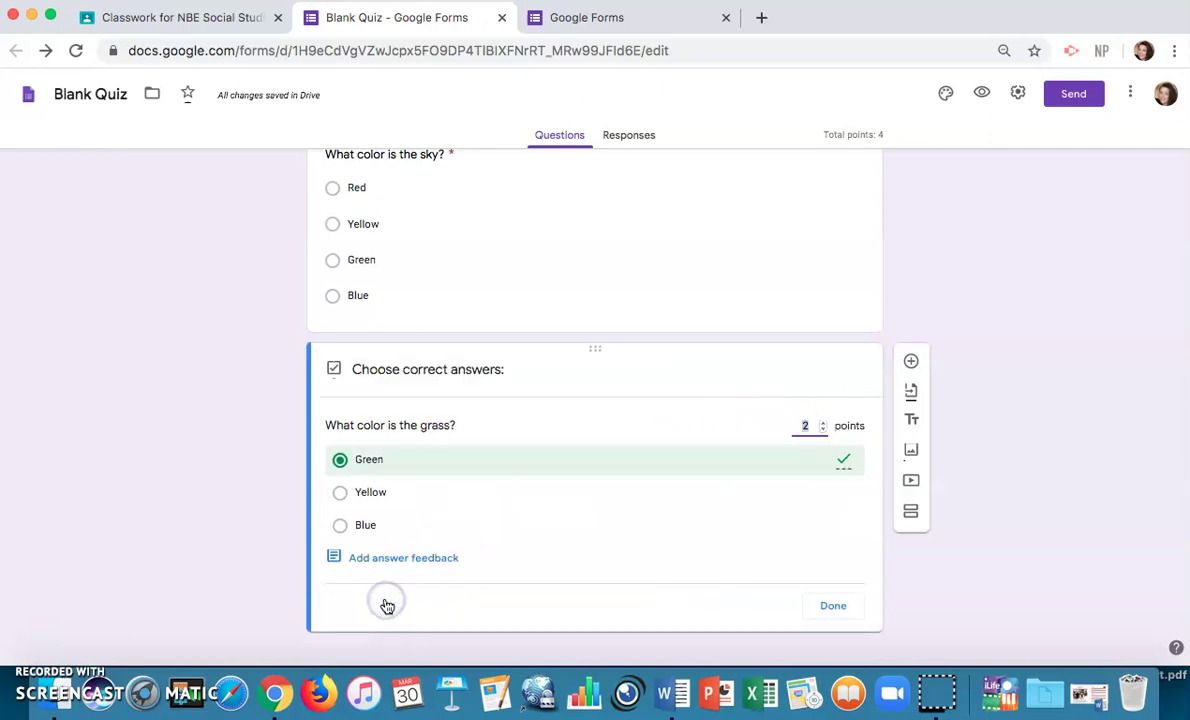
{"action": "left_click", "coordinate": [838, 606]}
{"action": "scroll", "coordinate": [998, 573], "scroll_direction": "up", "scroll_amount": 3}
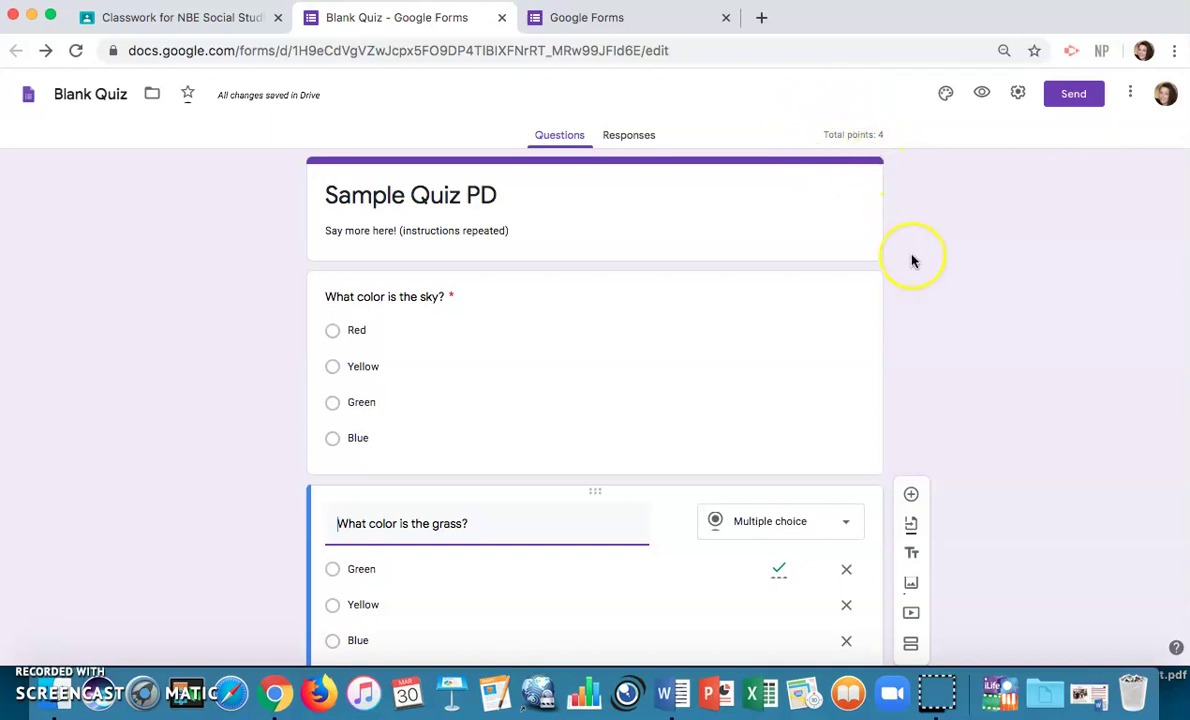
{"action": "scroll", "coordinate": [912, 261], "scroll_direction": "down", "scroll_amount": 3}
{"action": "scroll", "coordinate": [912, 261], "scroll_direction": "up", "scroll_amount": 2}
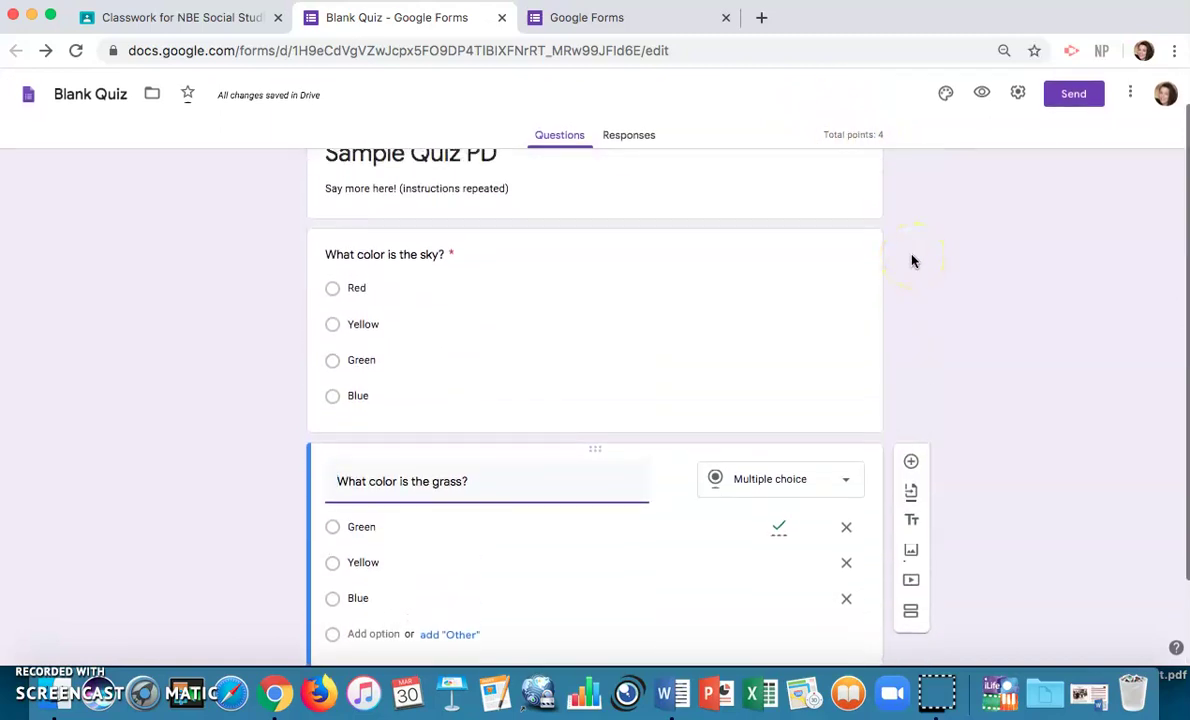
{"action": "scroll", "coordinate": [912, 261], "scroll_direction": "down", "scroll_amount": 2}
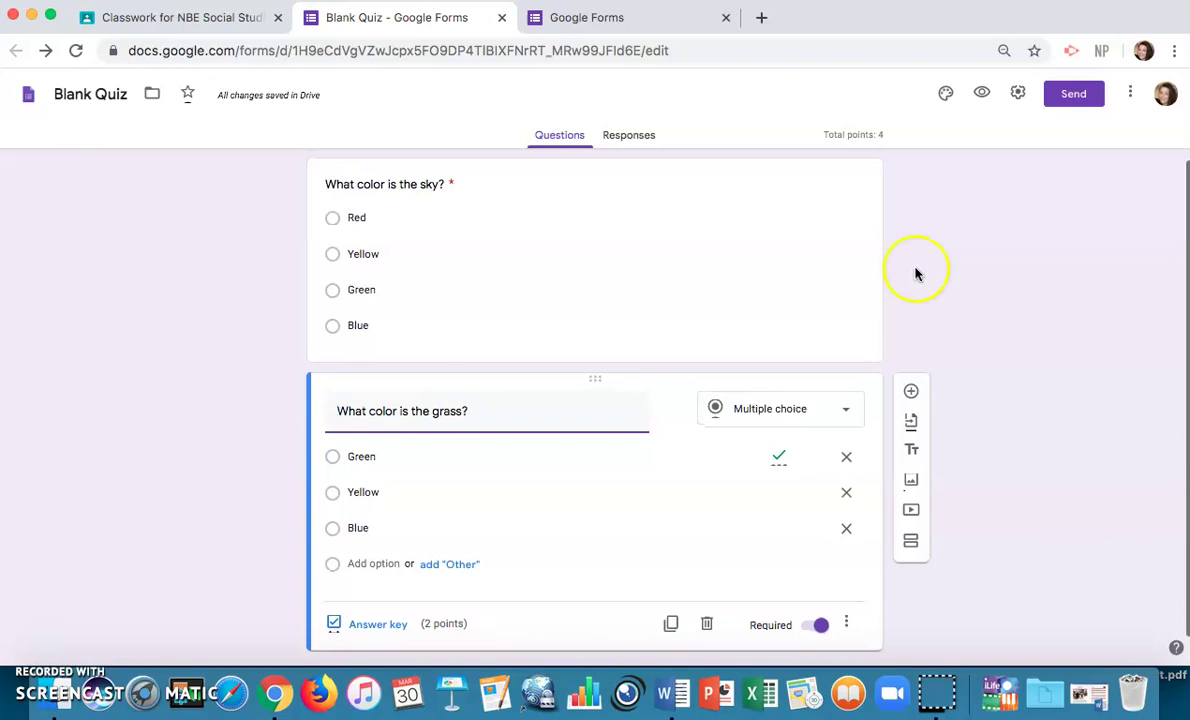
{"action": "scroll", "coordinate": [916, 273], "scroll_direction": "up", "scroll_amount": 2}
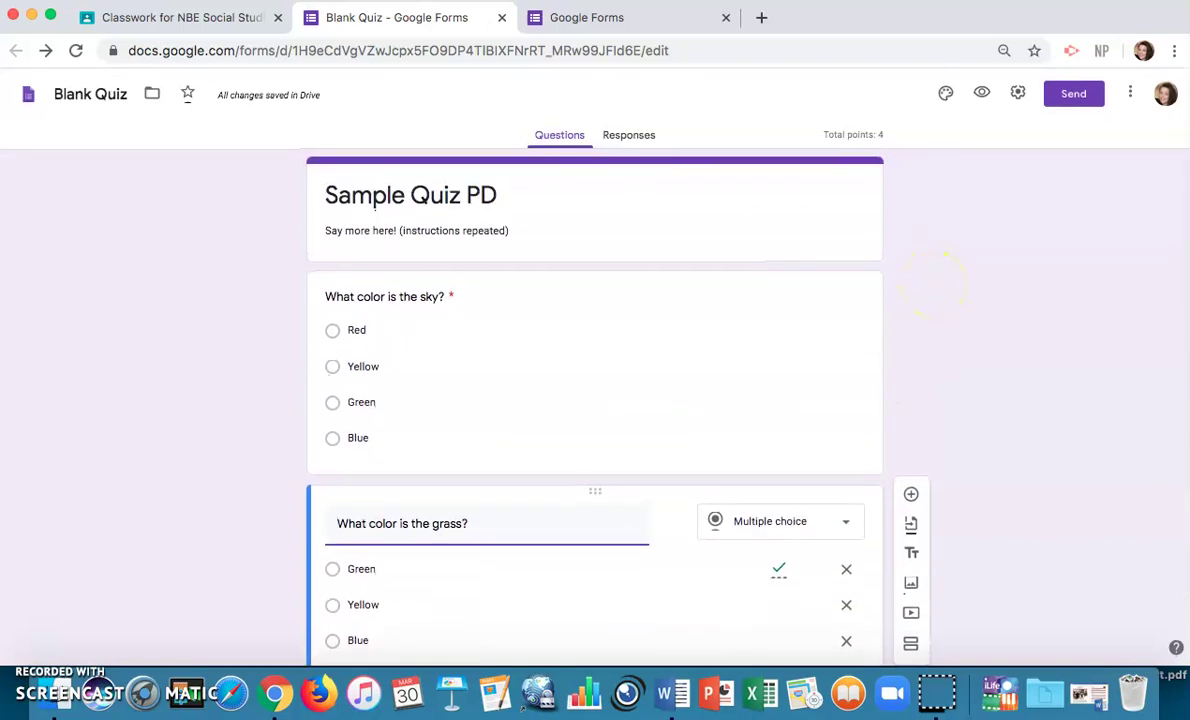
Switch to Google Classroom, reload the class page, and open the attached form from the Sample Quiz PD draft's assignment editor.
{"action": "left_click", "coordinate": [210, 20]}
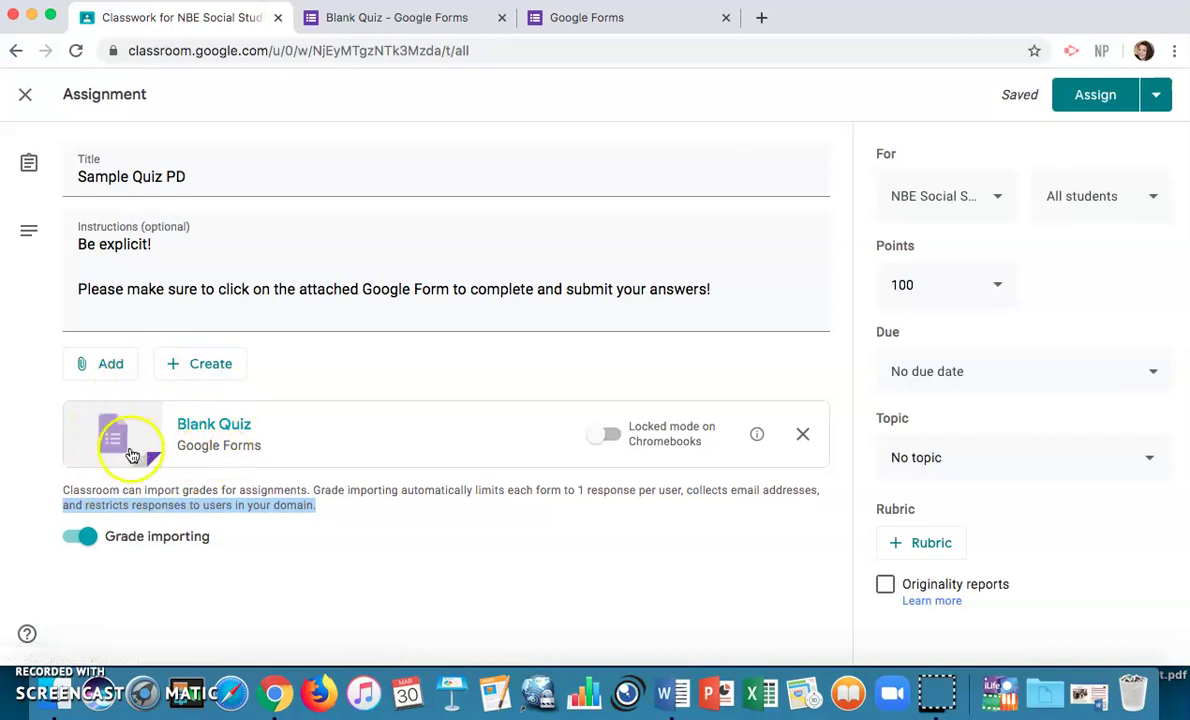
{"action": "left_click", "coordinate": [76, 52]}
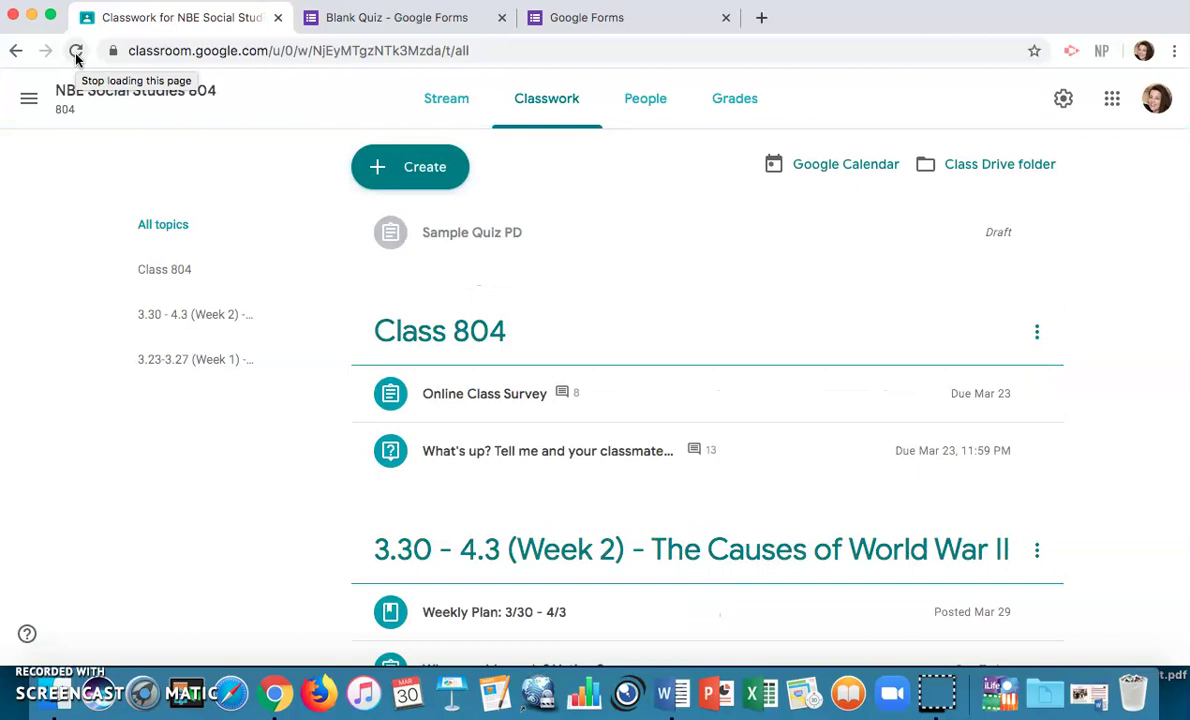
{"action": "left_click", "coordinate": [444, 248]}
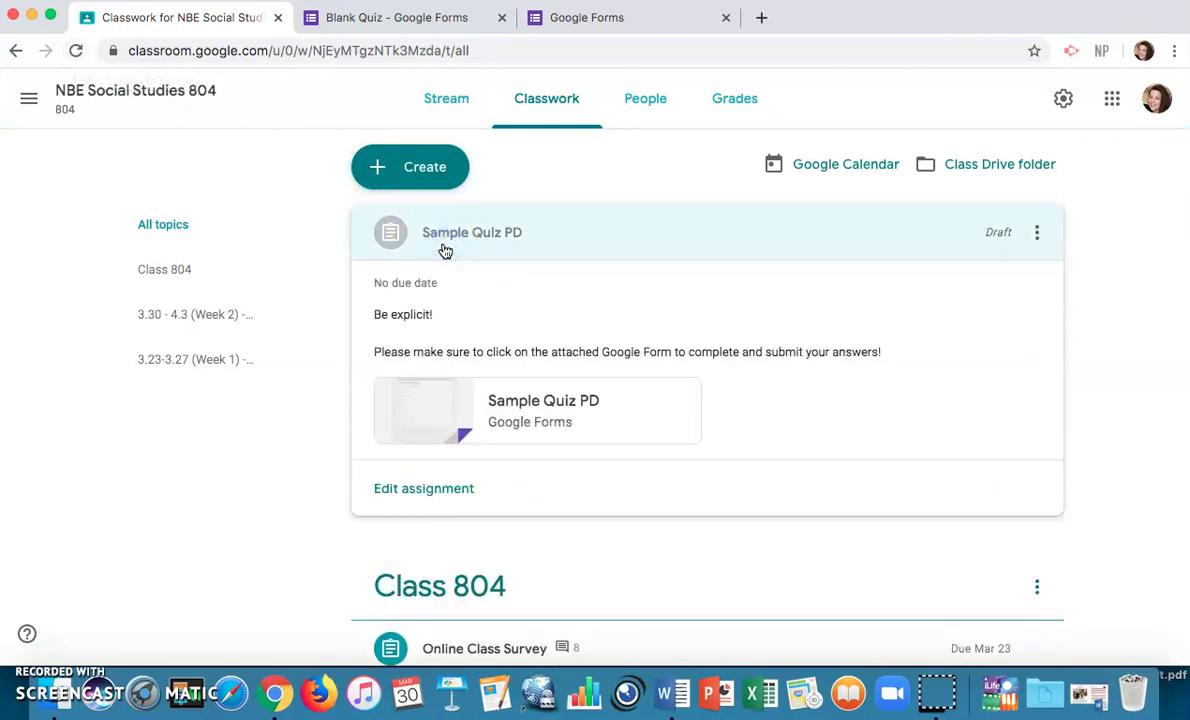
{"action": "left_click", "coordinate": [423, 488]}
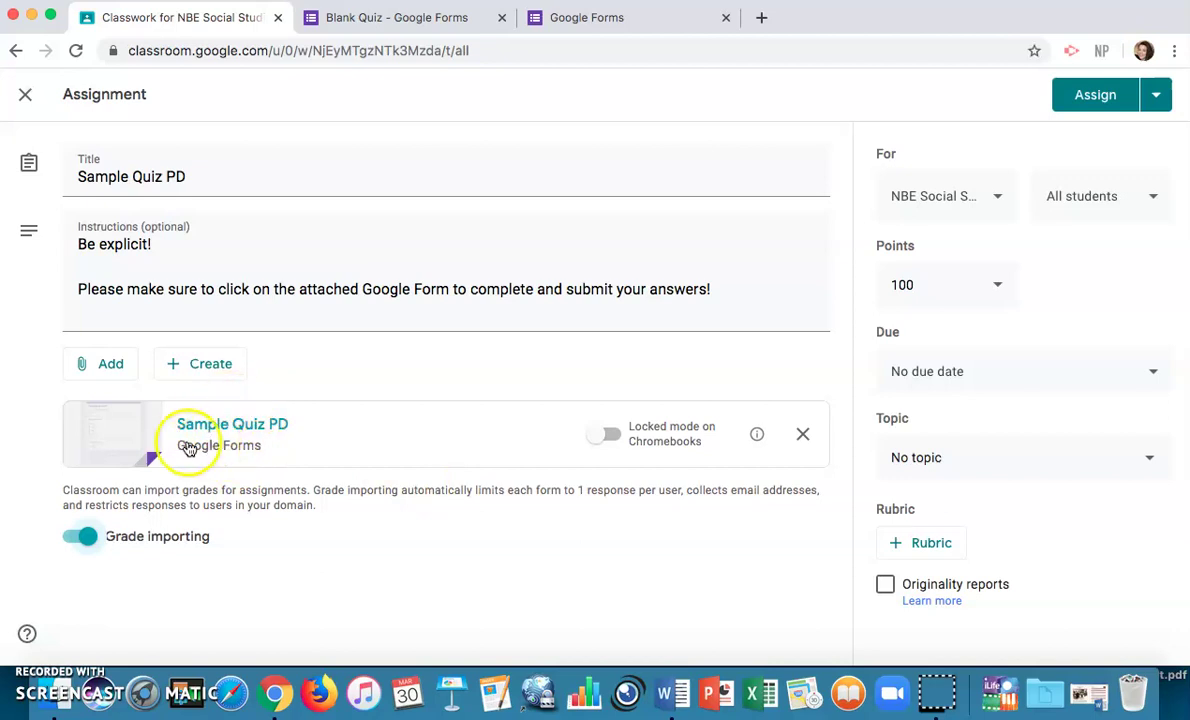
{"action": "left_click", "coordinate": [107, 437]}
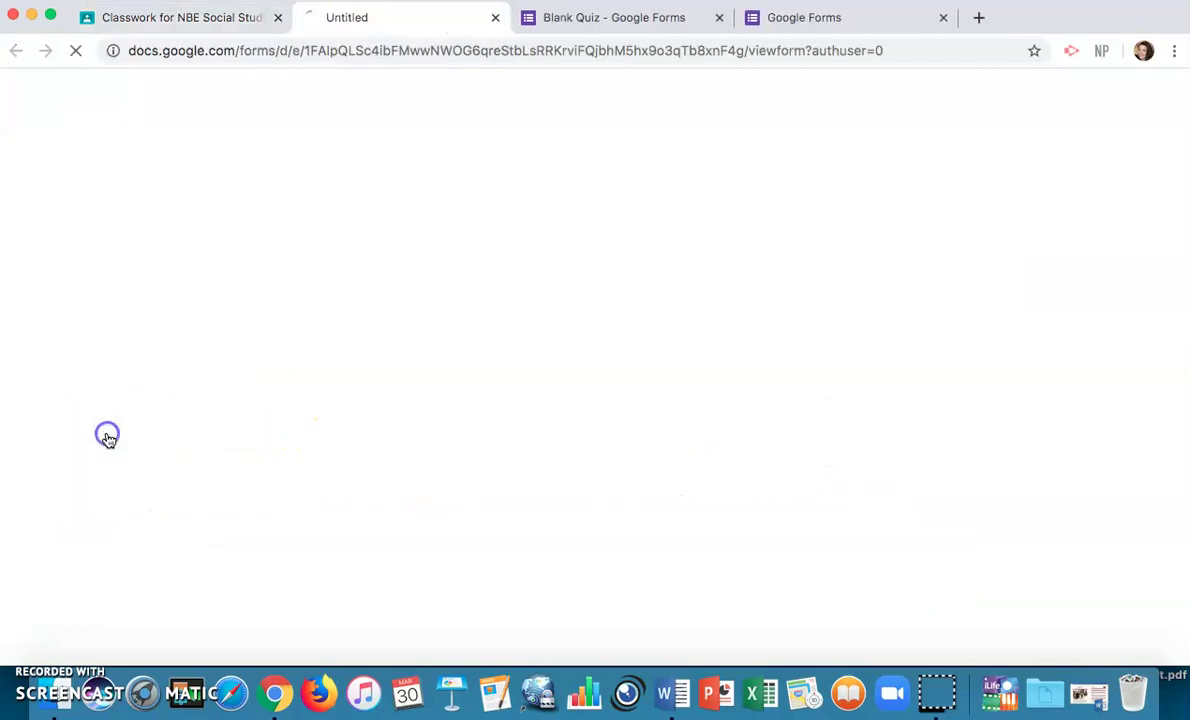